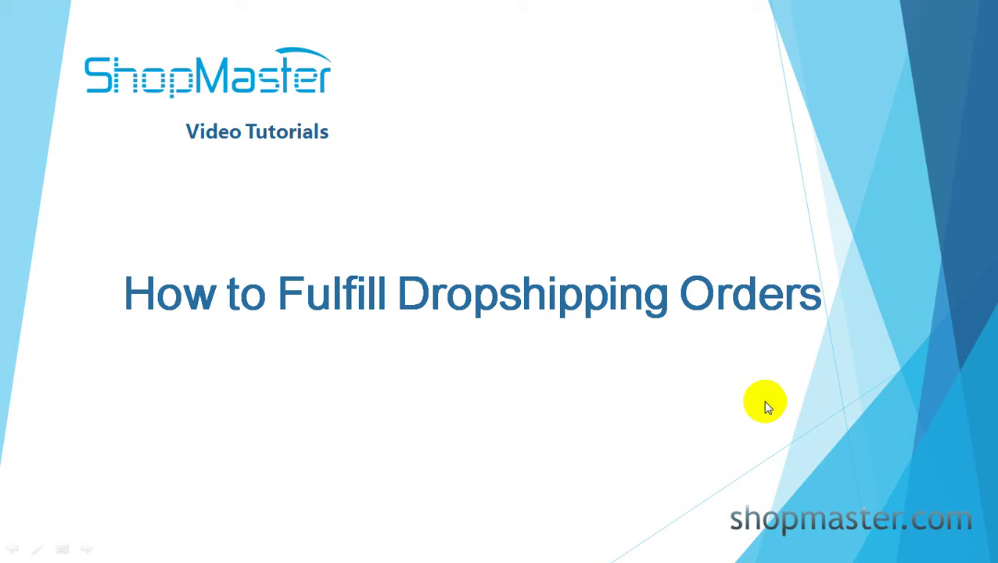
Step: End the PowerPoint slideshow to reveal ShopMaster's Ready to Ship orders page
{"action": "key", "text": "Escape"}
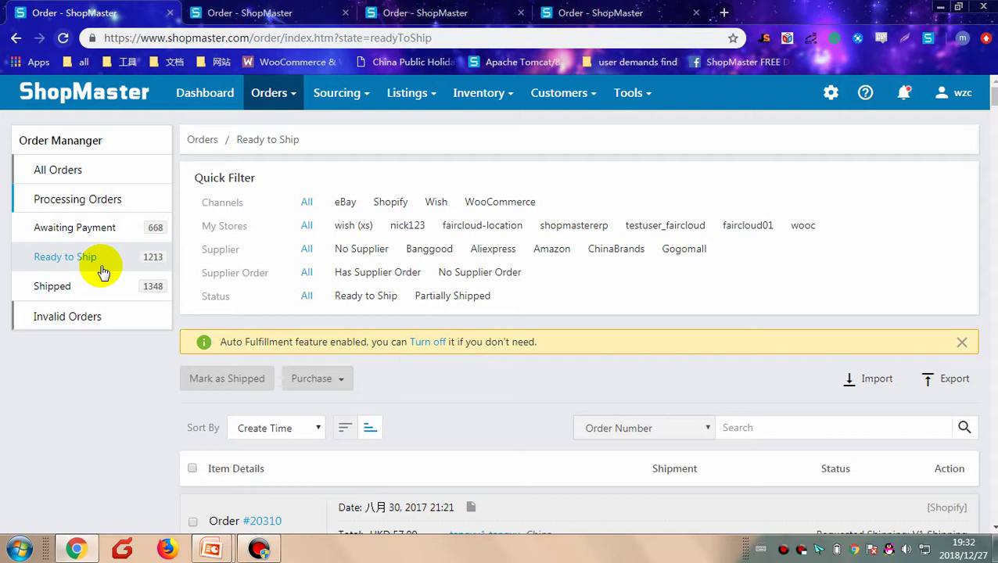
{"action": "key", "text": "ctrl+l"}
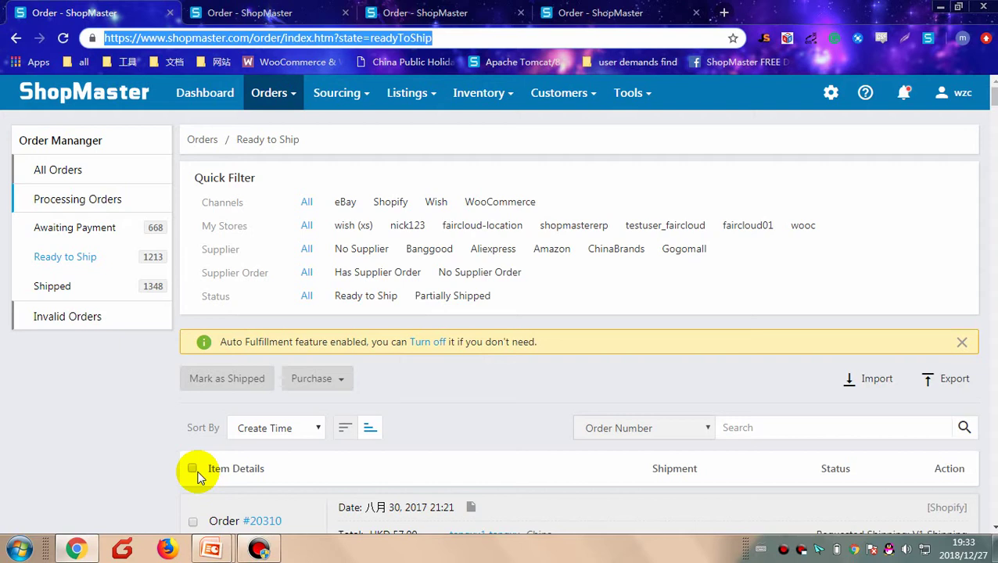
{"action": "left_click", "coordinate": [197, 475]}
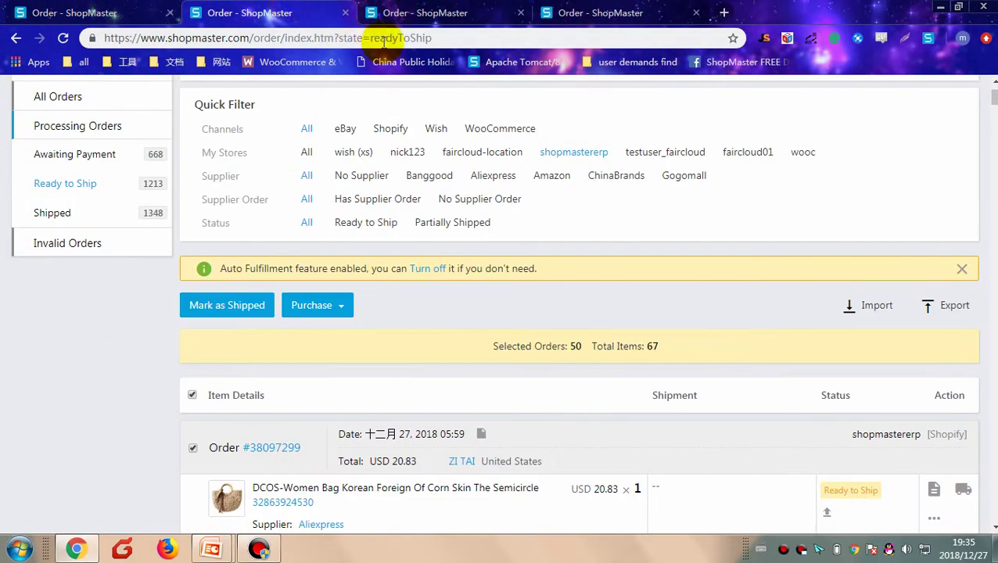
{"action": "left_click", "coordinate": [99, 13]}
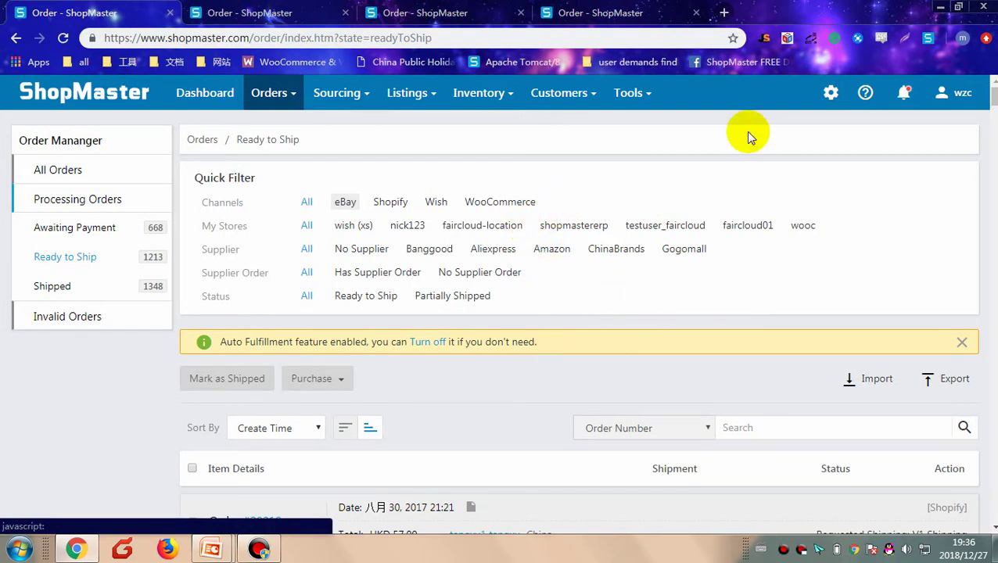
Step: Open the Manage Suppliers page from the gear menu, then return to the Ready to Ship orders tab
{"action": "left_click", "coordinate": [831, 93]}
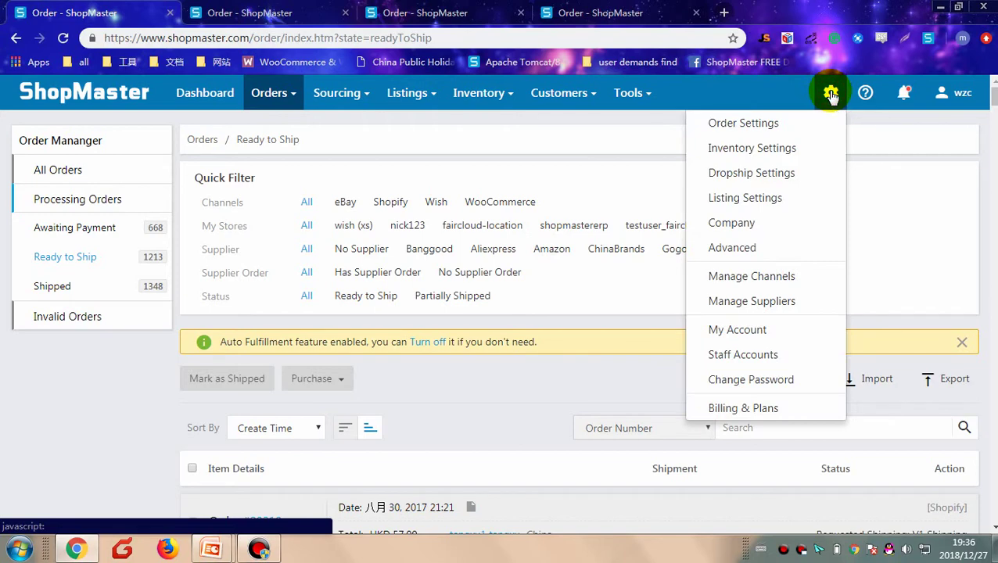
{"action": "left_click", "coordinate": [776, 309]}
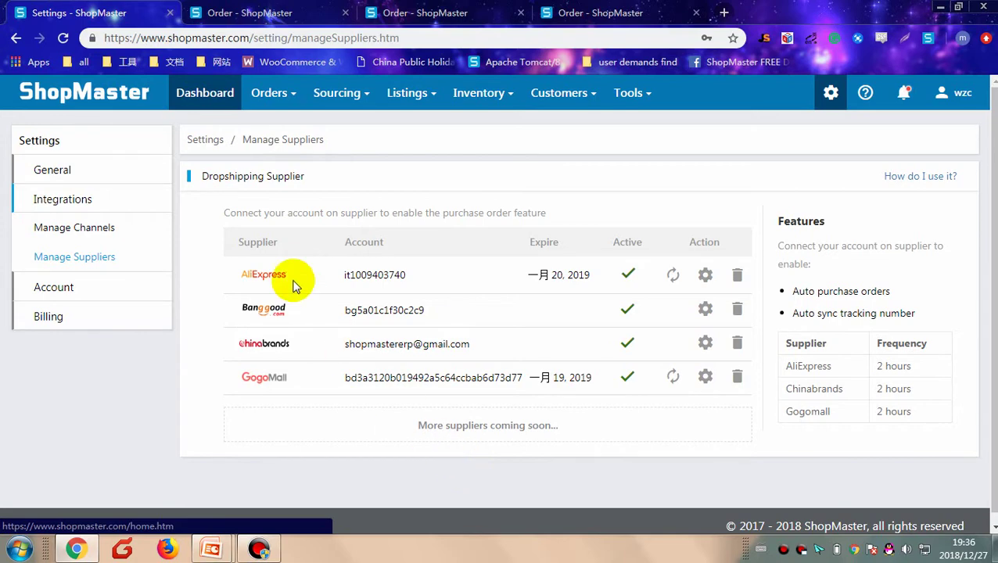
{"action": "left_click", "coordinate": [244, 13]}
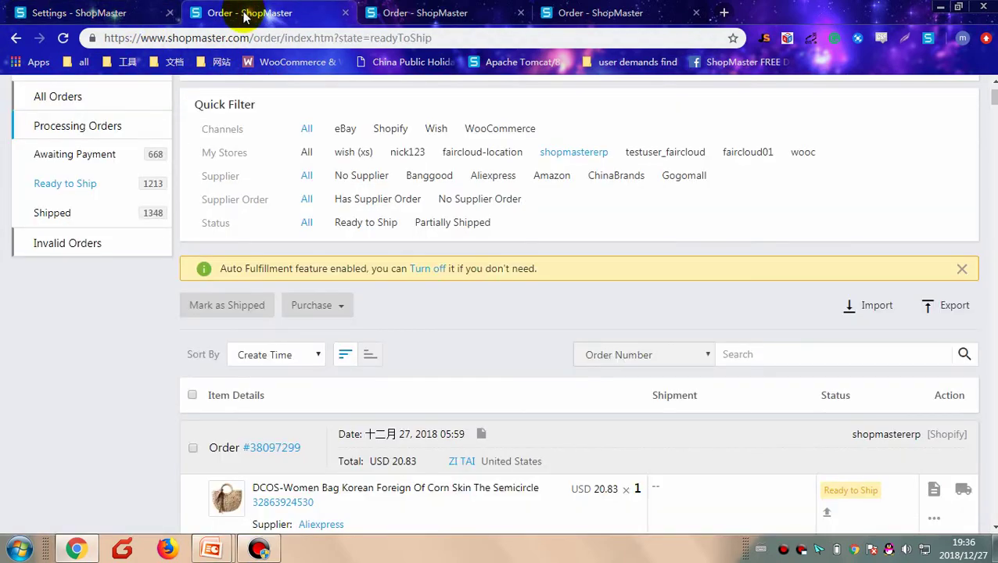
Step: Purchase the women's bag order from AliExpress, creating a USD 44.77 supplier order
{"action": "scroll", "coordinate": [419, 321], "scroll_direction": "down", "scroll_amount": 2}
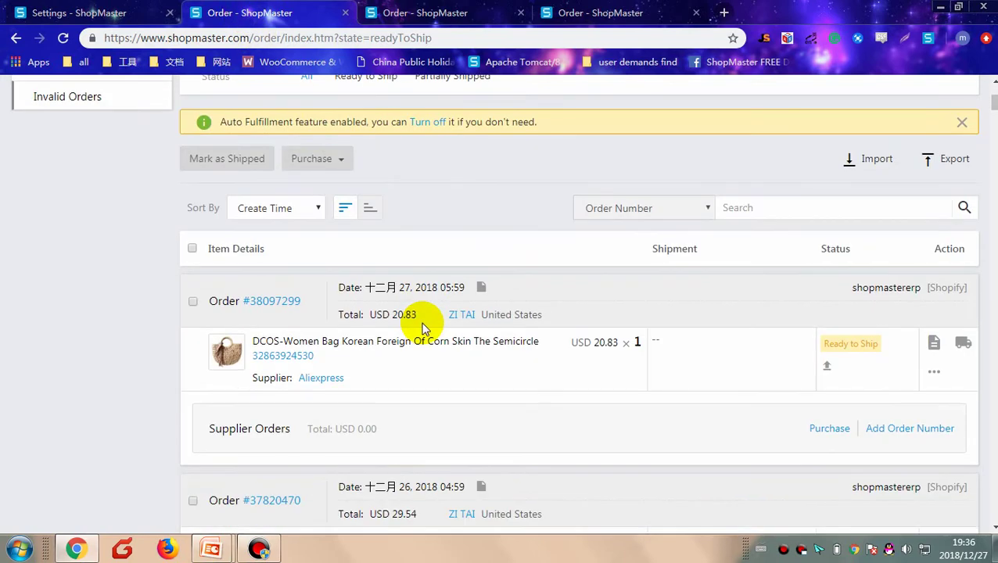
{"action": "scroll", "coordinate": [504, 331], "scroll_direction": "down", "scroll_amount": 1}
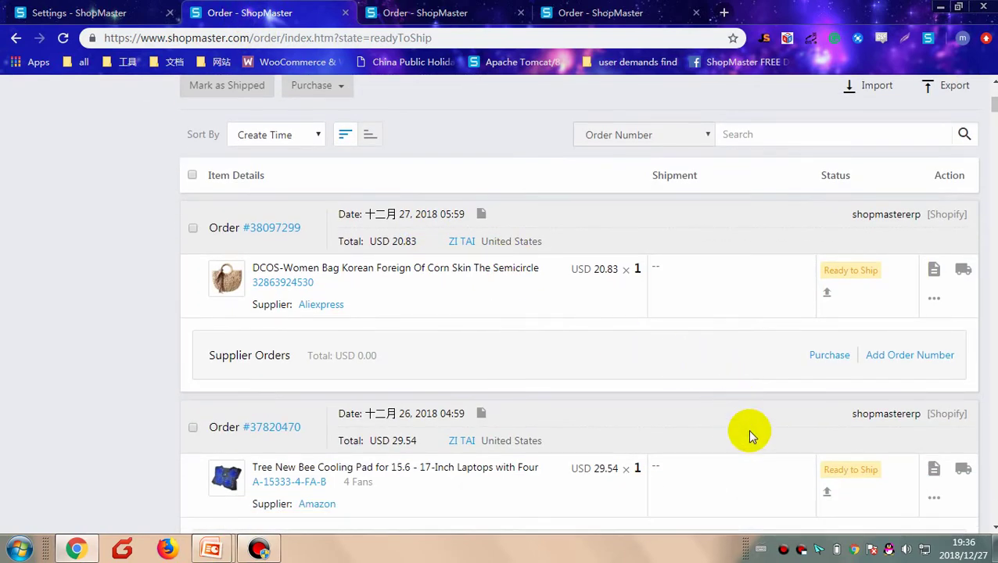
{"action": "left_click", "coordinate": [819, 365]}
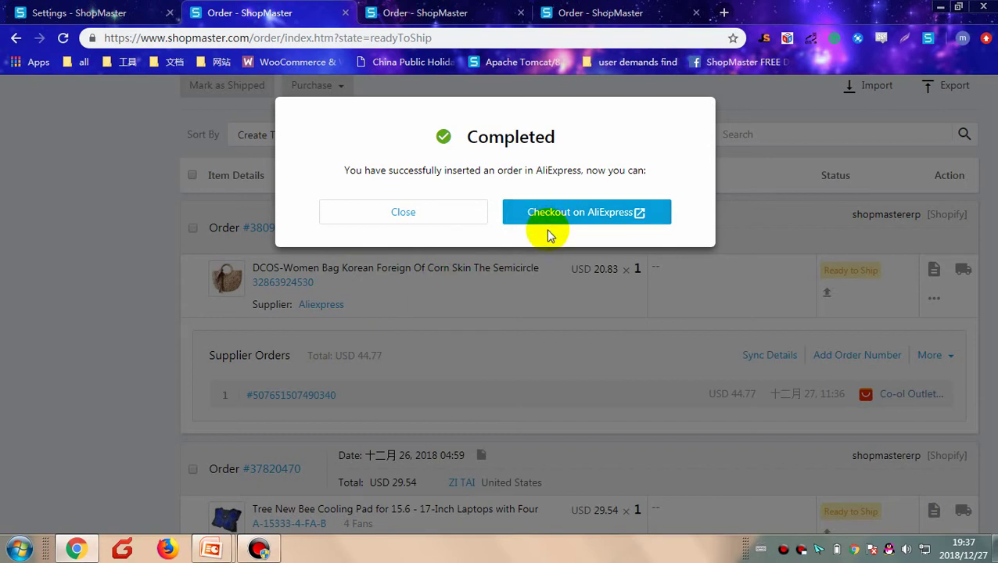
{"action": "left_click", "coordinate": [435, 217]}
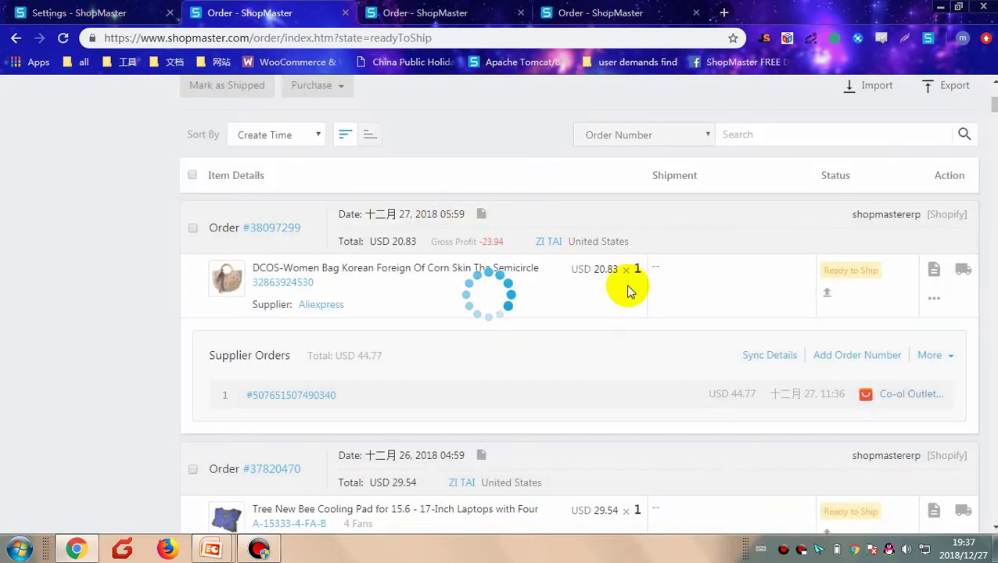
Step: Select all 50 orders in the Ready to Ship list
{"action": "scroll", "coordinate": [700, 362], "scroll_direction": "down", "scroll_amount": 2}
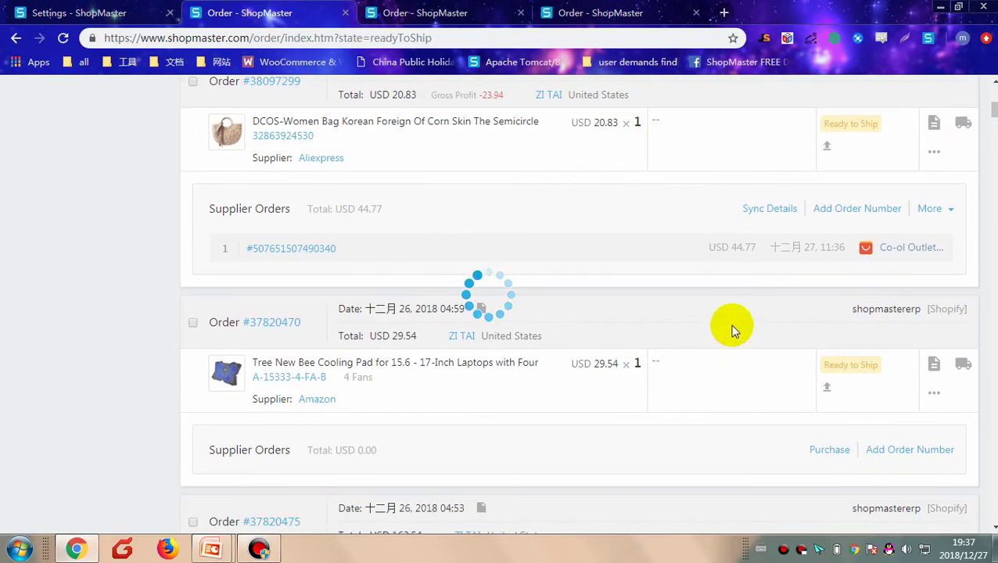
{"action": "scroll", "coordinate": [738, 268], "scroll_direction": "down", "scroll_amount": 4}
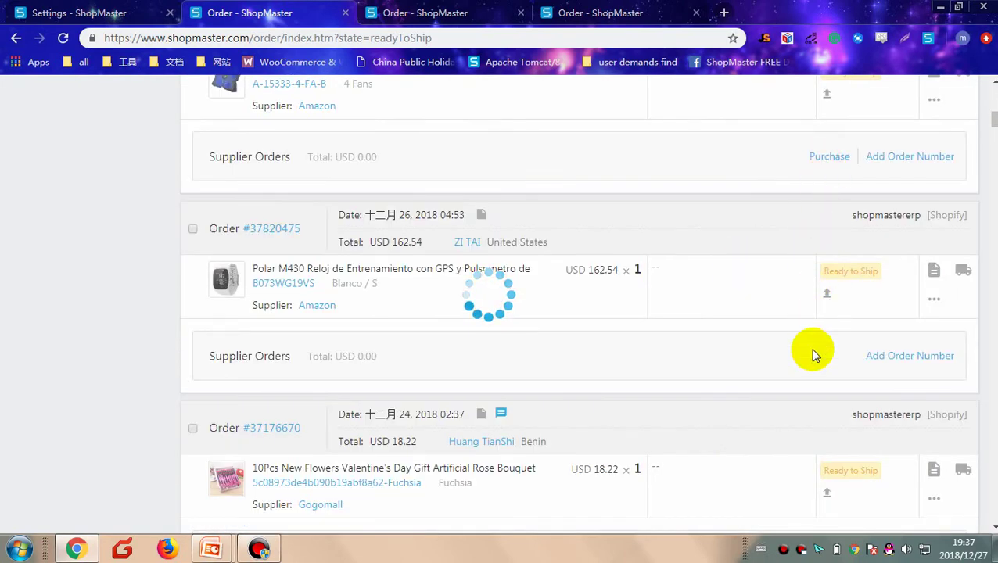
{"action": "scroll", "coordinate": [823, 414], "scroll_direction": "up", "scroll_amount": 5}
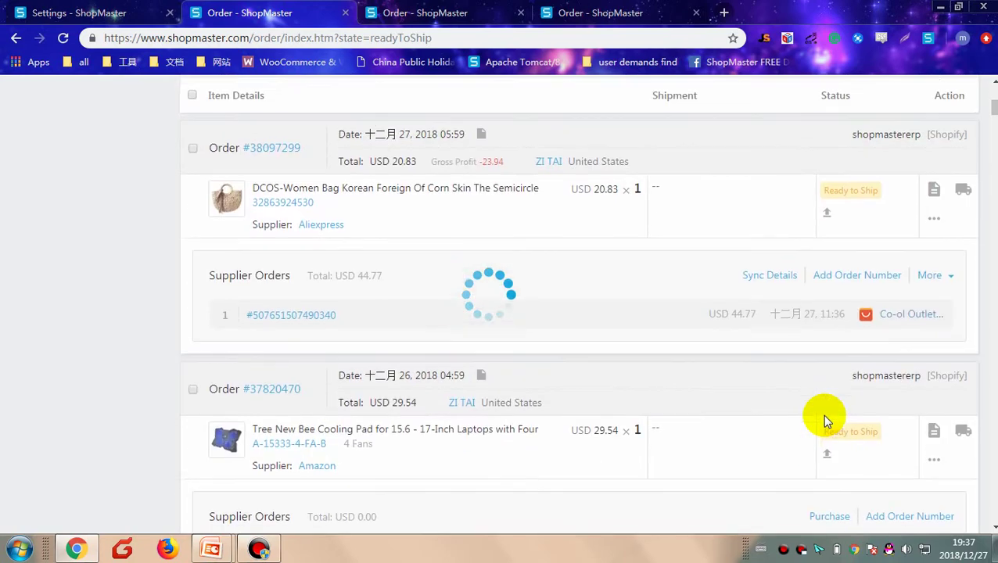
{"action": "scroll", "coordinate": [822, 413], "scroll_direction": "up", "scroll_amount": 4}
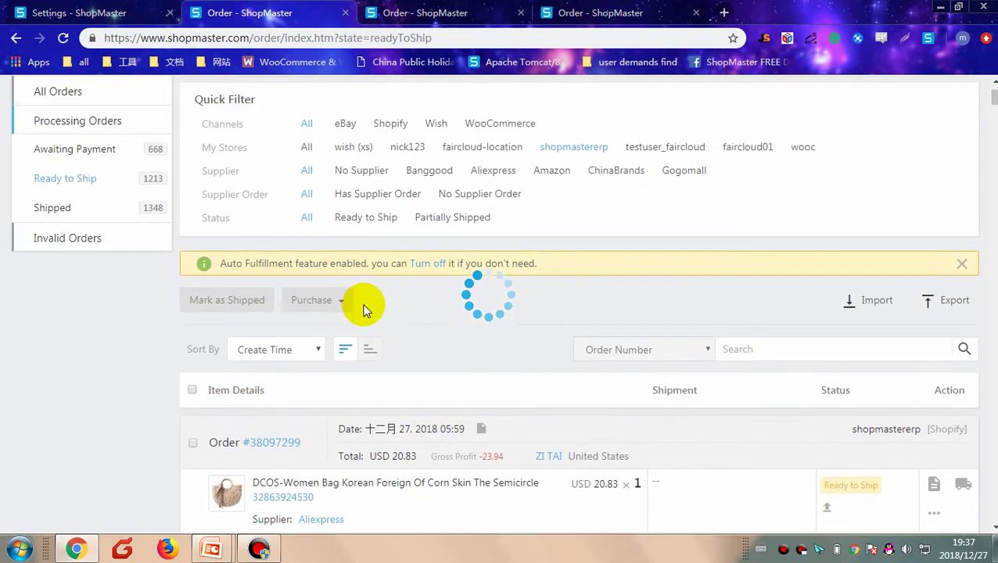
{"action": "scroll", "coordinate": [366, 307], "scroll_direction": "up", "scroll_amount": 1}
{"action": "scroll", "coordinate": [342, 383], "scroll_direction": "down", "scroll_amount": 2}
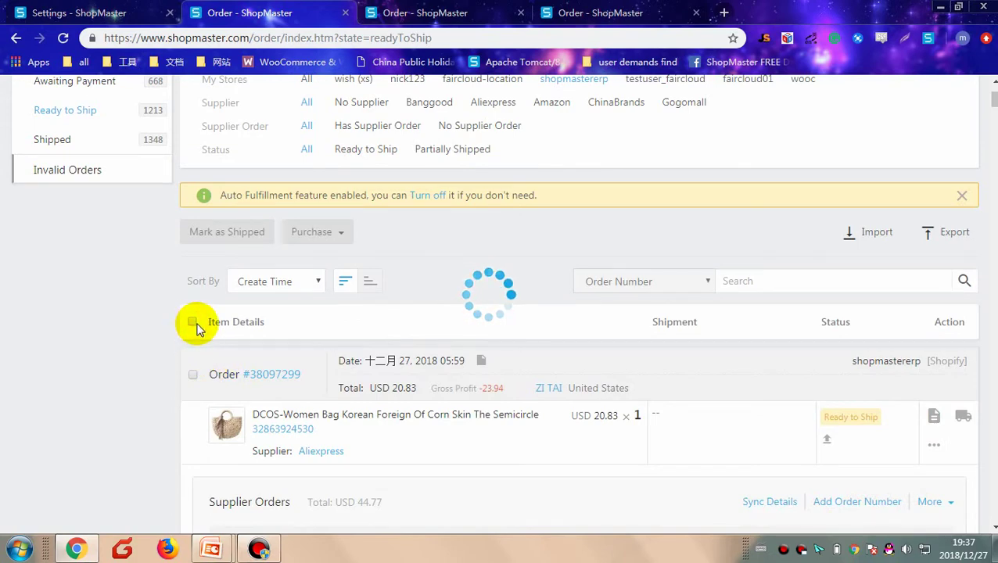
{"action": "scroll", "coordinate": [285, 405], "scroll_direction": "up", "scroll_amount": 2}
{"action": "scroll", "coordinate": [283, 412], "scroll_direction": "down", "scroll_amount": 3}
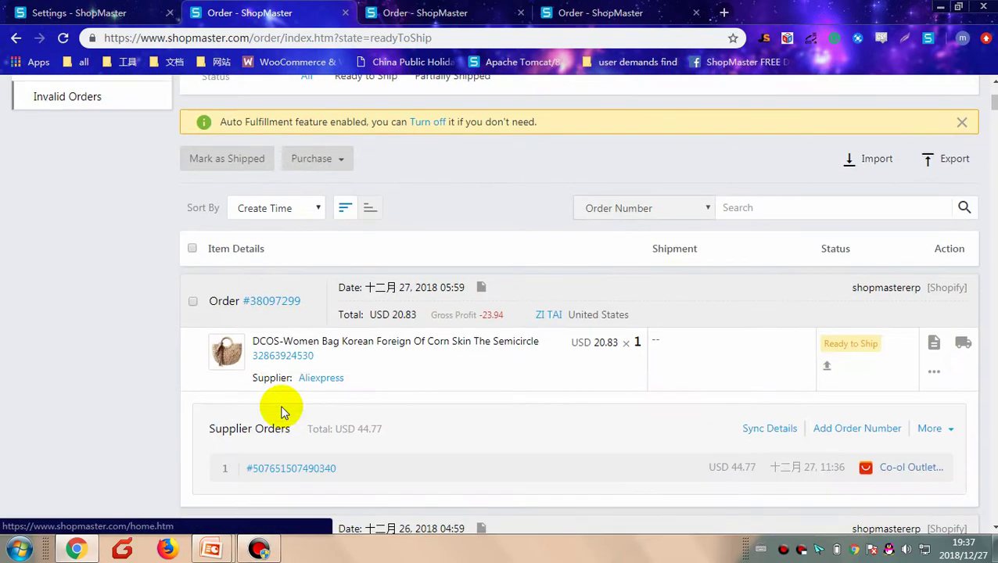
{"action": "left_click", "coordinate": [192, 248]}
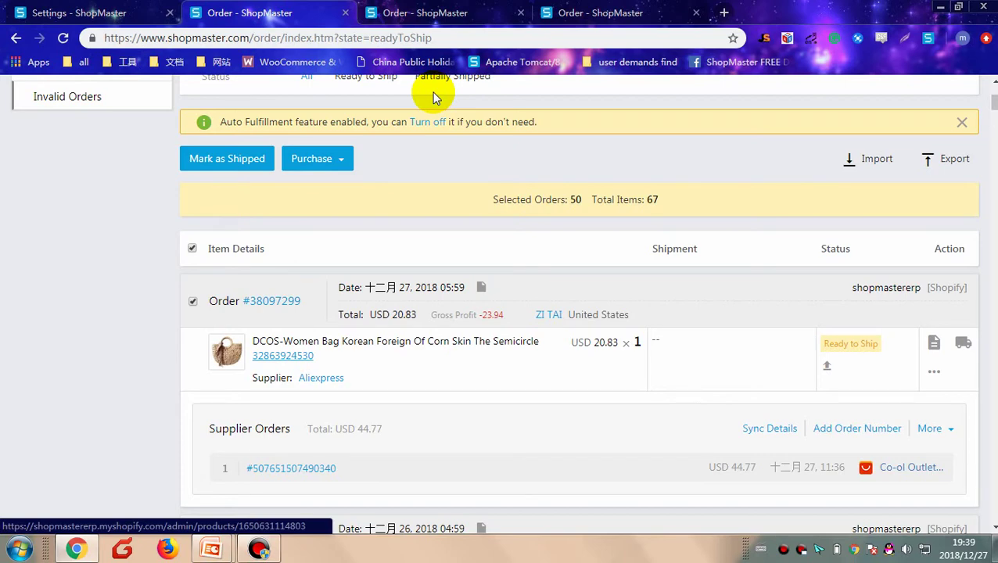
Step: On the third orders tab, start the Amazon purchase of the Tree New Bee Cooling Pad order
{"action": "left_click", "coordinate": [451, 16]}
{"action": "scroll", "coordinate": [473, 336], "scroll_direction": "down", "scroll_amount": 6}
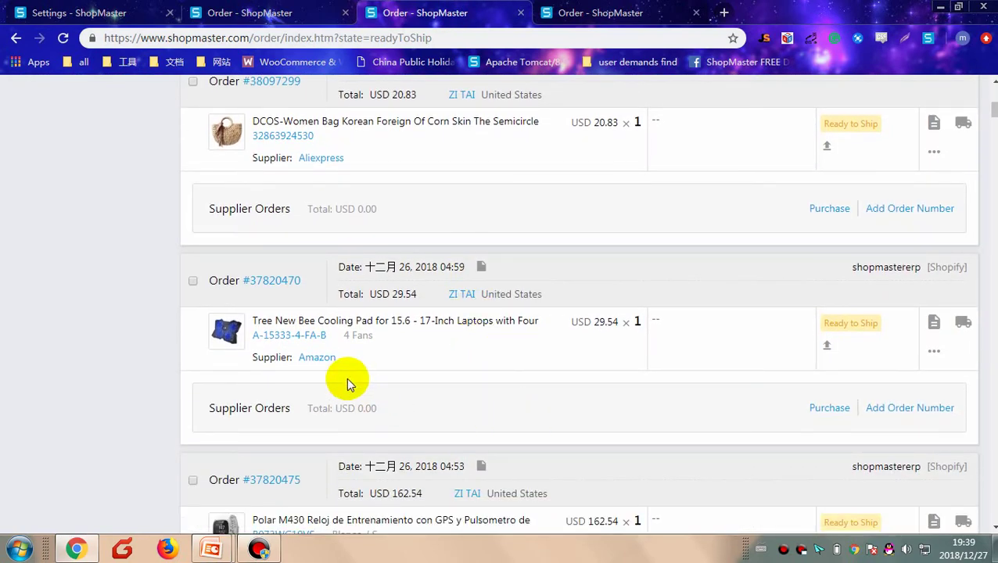
{"action": "left_click", "coordinate": [320, 360]}
{"action": "scroll", "coordinate": [434, 340], "scroll_direction": "down", "scroll_amount": 5}
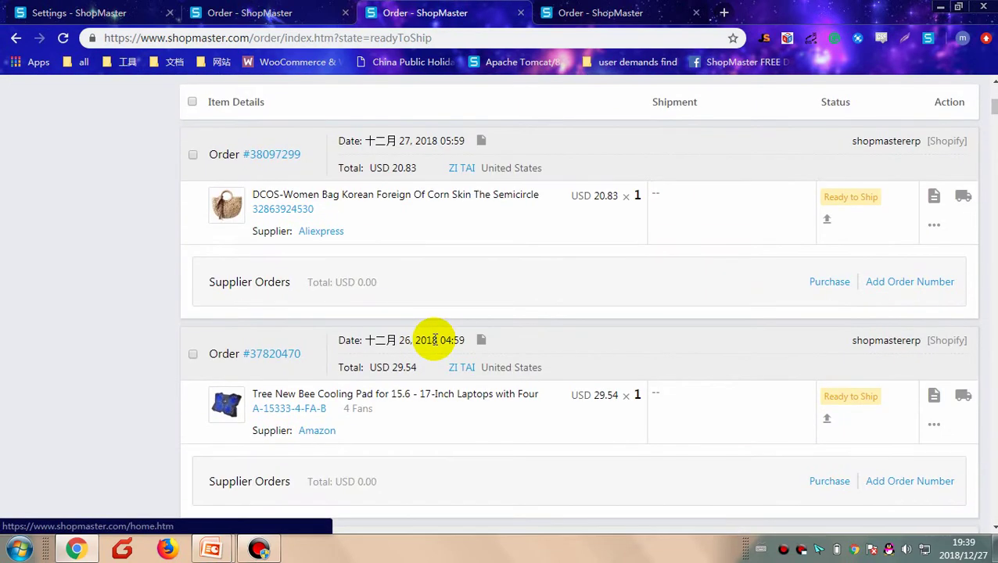
{"action": "scroll", "coordinate": [435, 341], "scroll_direction": "down", "scroll_amount": 1}
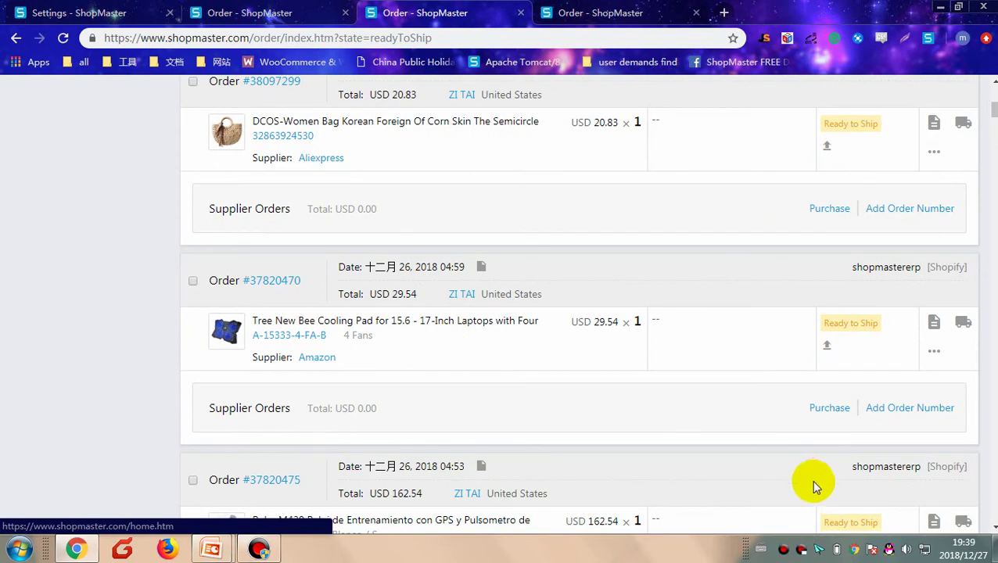
{"action": "left_click", "coordinate": [826, 410]}
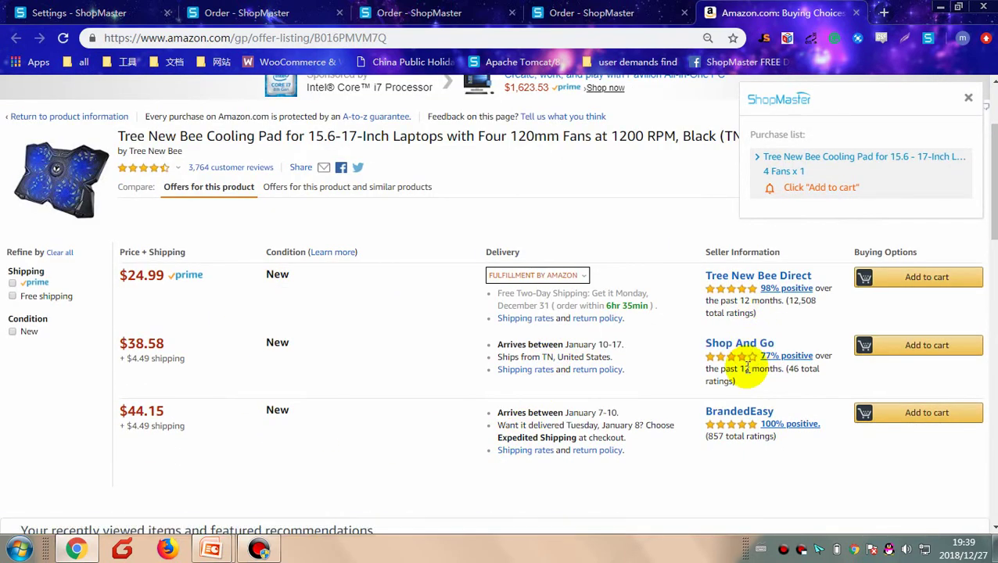
Step: Add the $24.99 cooling pad to the Amazon cart, decline protection, and sign in to checkout
{"action": "left_click", "coordinate": [944, 289]}
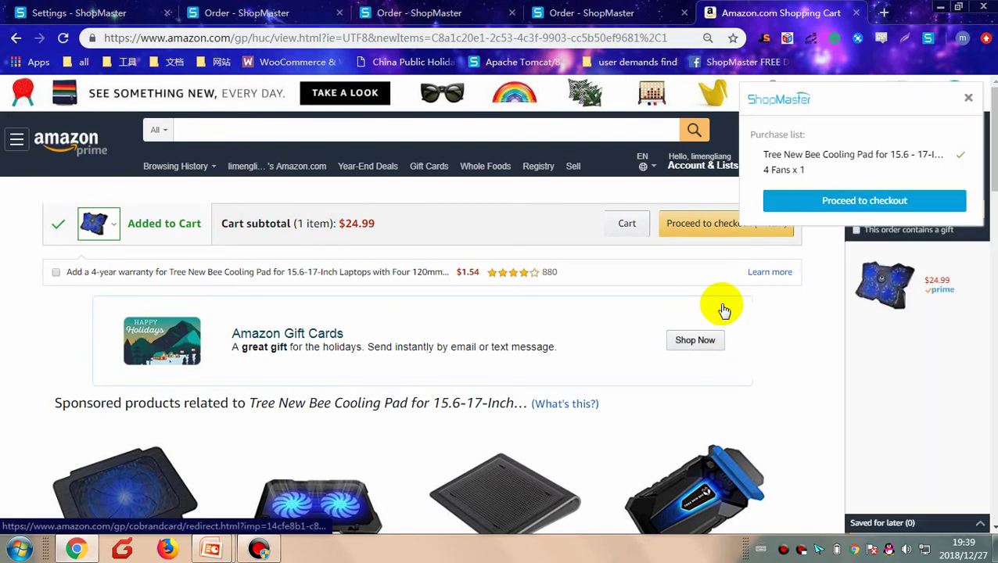
{"action": "left_click", "coordinate": [782, 210]}
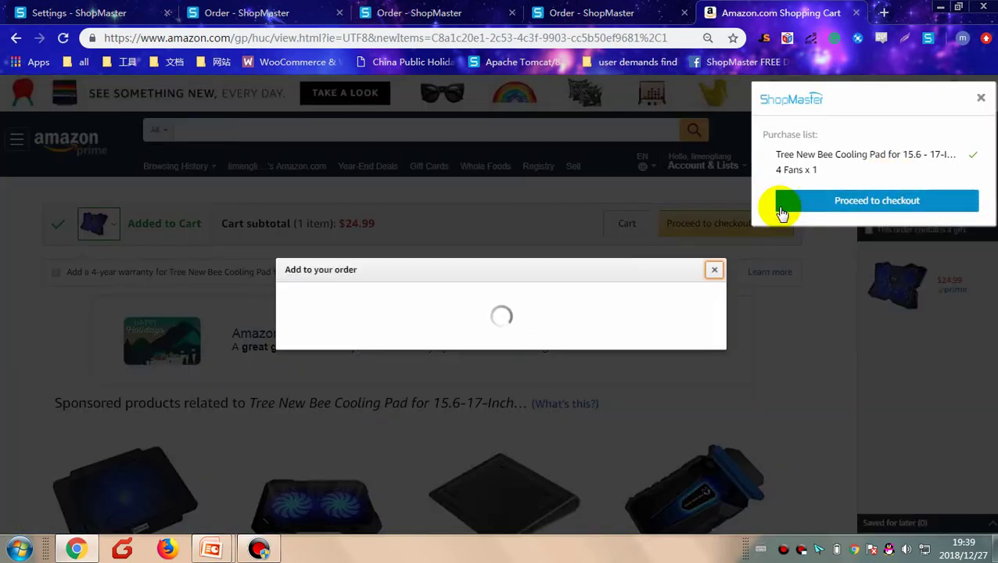
{"action": "left_click", "coordinate": [714, 167]}
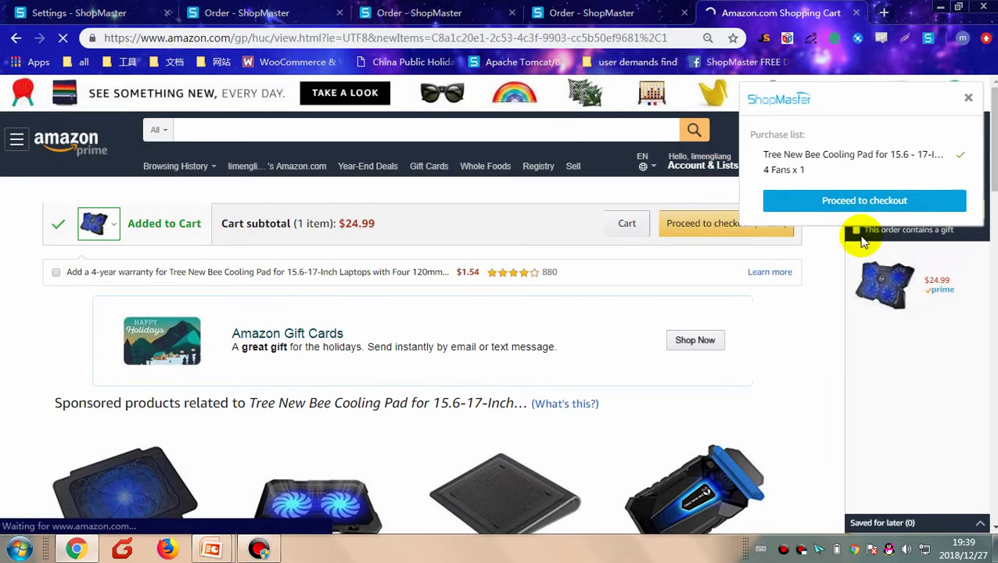
{"action": "left_click", "coordinate": [544, 300]}
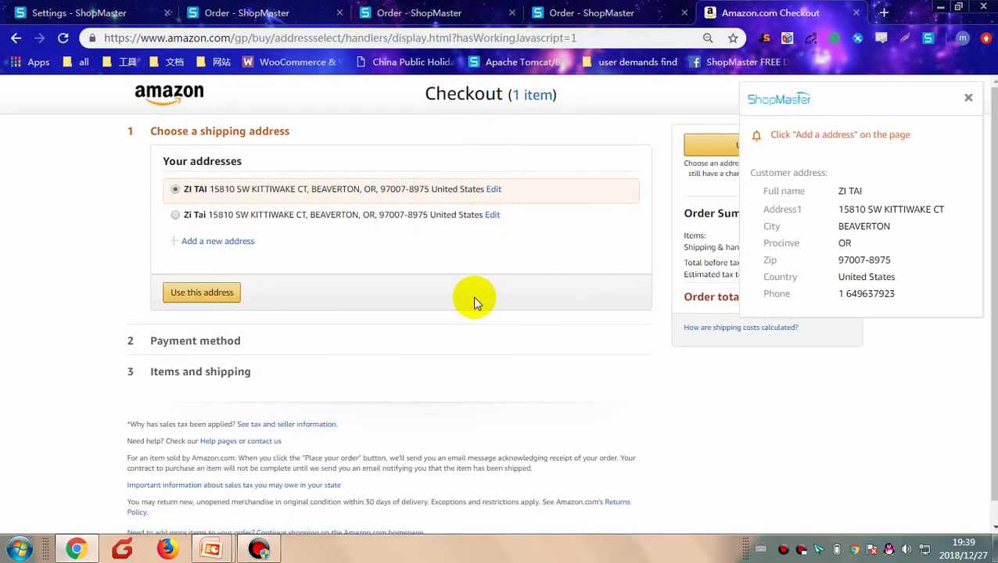
Step: Auto-fill the customer's address as the Amazon shipping address, reaching the $24.99 payment step
{"action": "left_click", "coordinate": [239, 245]}
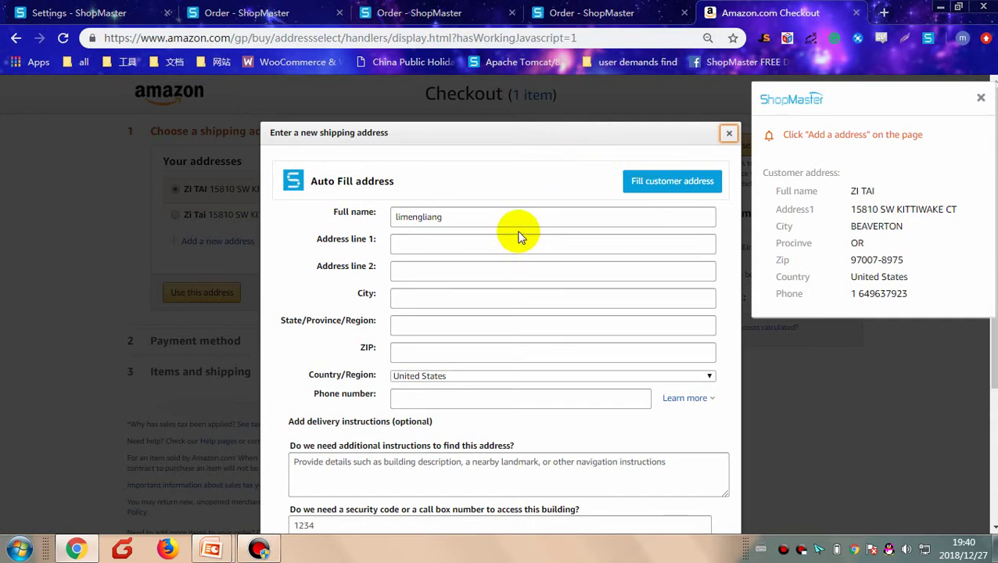
{"action": "left_click", "coordinate": [683, 188]}
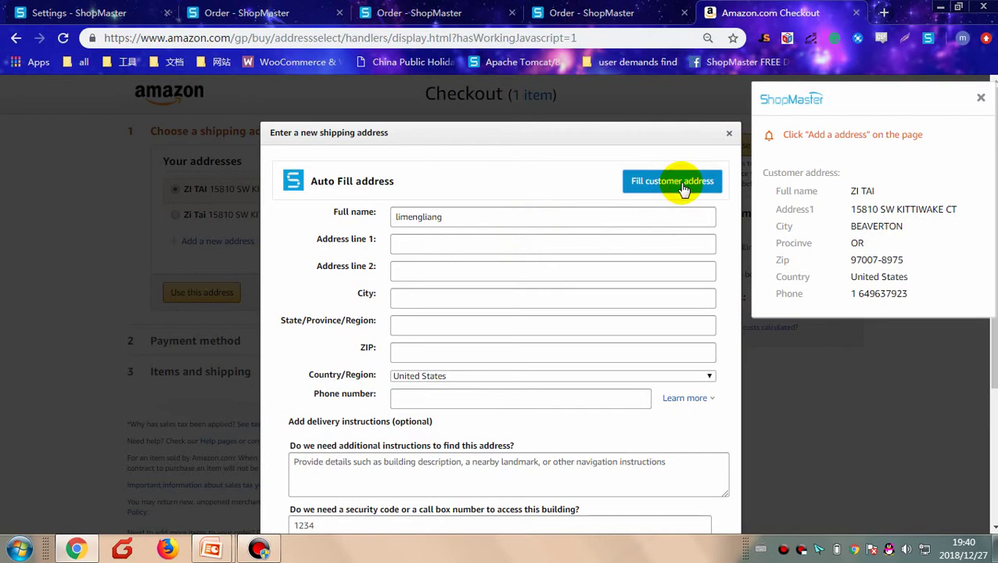
{"action": "scroll", "coordinate": [618, 260], "scroll_direction": "down", "scroll_amount": 3}
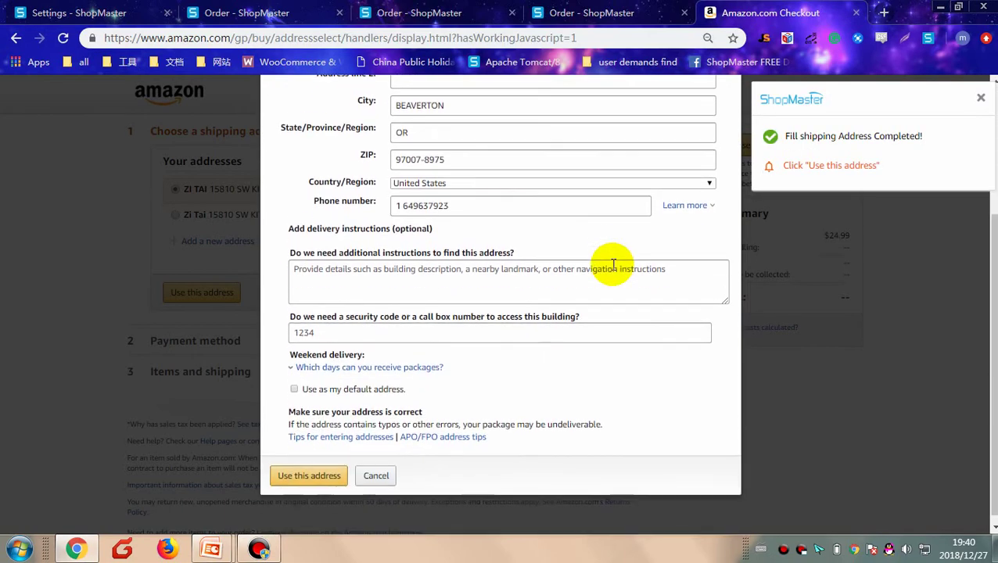
{"action": "left_click", "coordinate": [323, 469]}
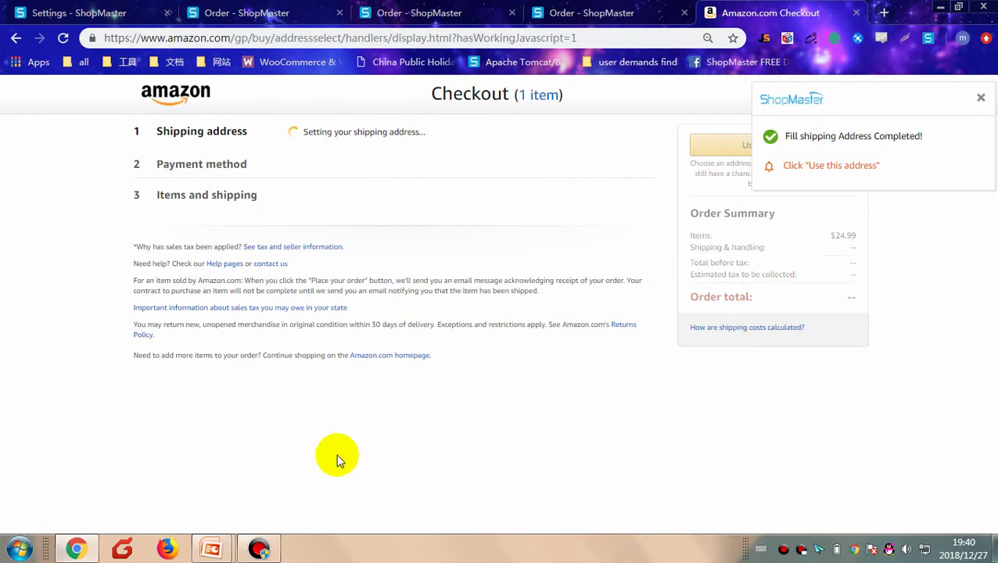
{"action": "scroll", "coordinate": [412, 374], "scroll_direction": "down", "scroll_amount": 3}
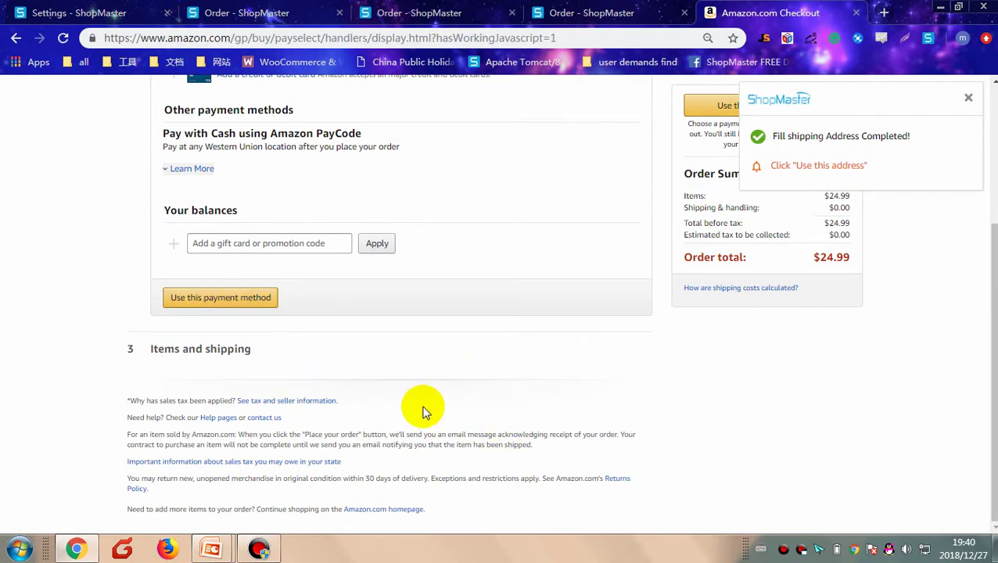
{"action": "scroll", "coordinate": [427, 399], "scroll_direction": "up", "scroll_amount": 3}
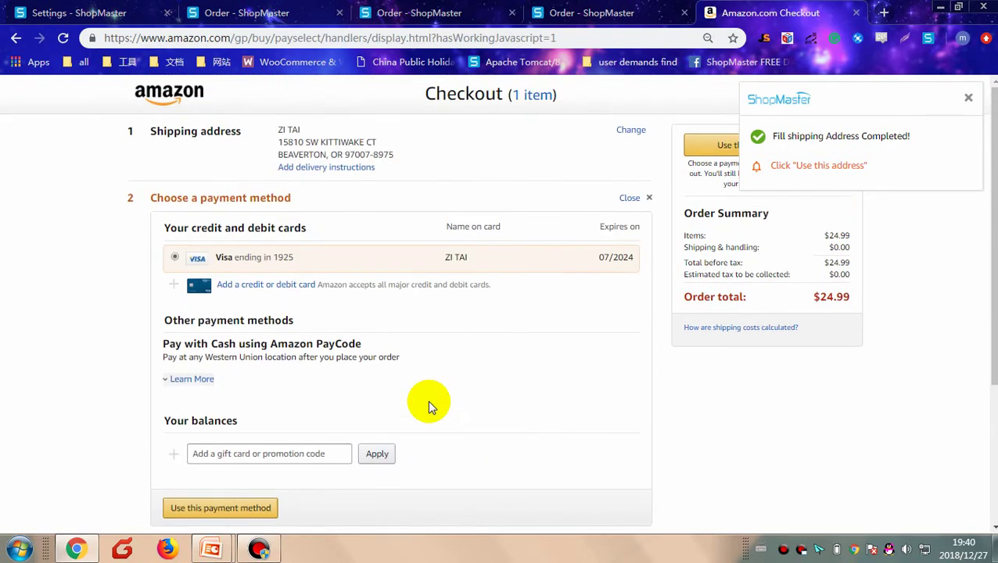
Step: Return to the Ready to Ship list and find the $69.99 WPL B36 truck order from Banggood
{"action": "left_click", "coordinate": [266, 13]}
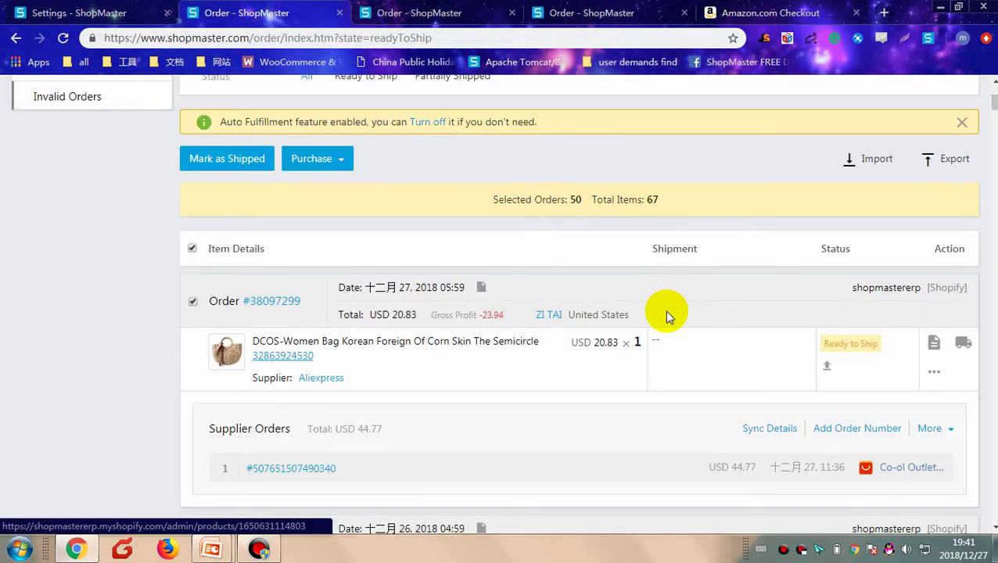
{"action": "scroll", "coordinate": [665, 315], "scroll_direction": "down", "scroll_amount": 2}
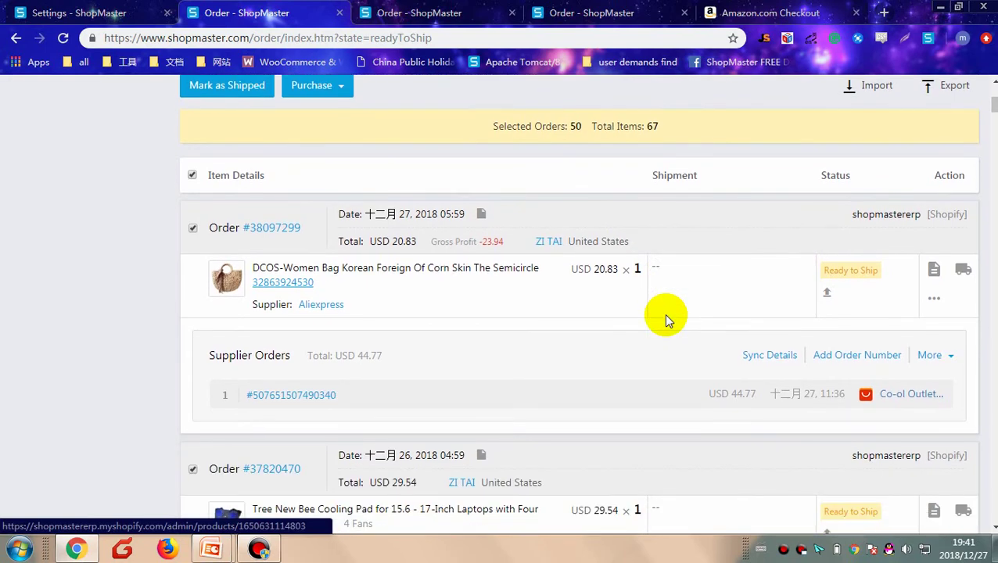
{"action": "scroll", "coordinate": [664, 314], "scroll_direction": "up", "scroll_amount": 4}
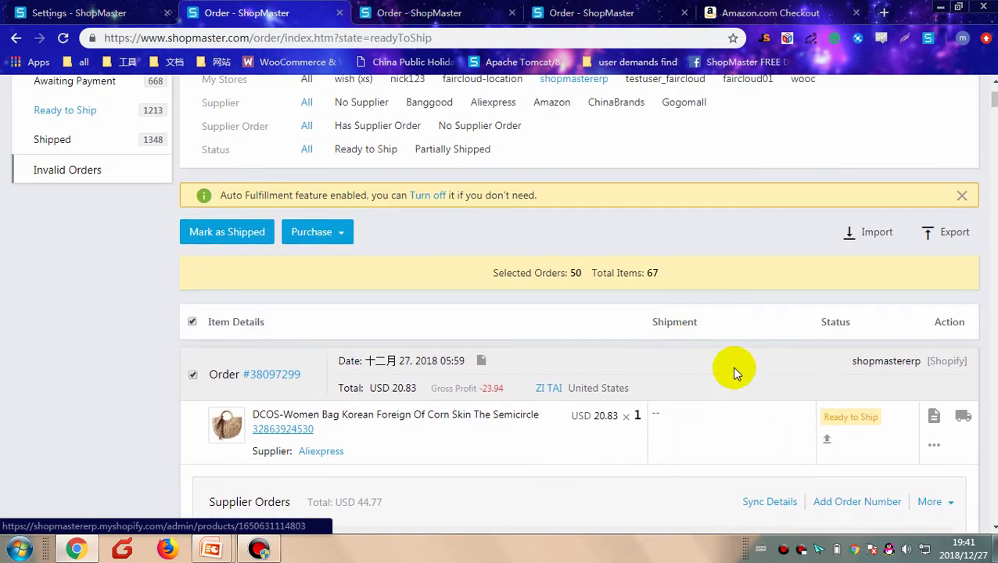
{"action": "scroll", "coordinate": [713, 343], "scroll_direction": "down", "scroll_amount": 2}
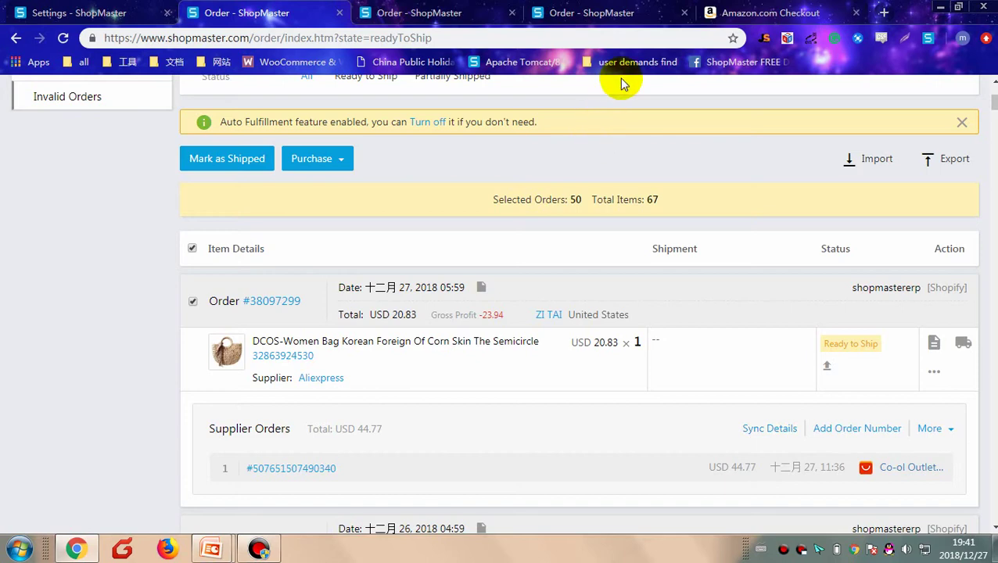
{"action": "left_click", "coordinate": [605, 13]}
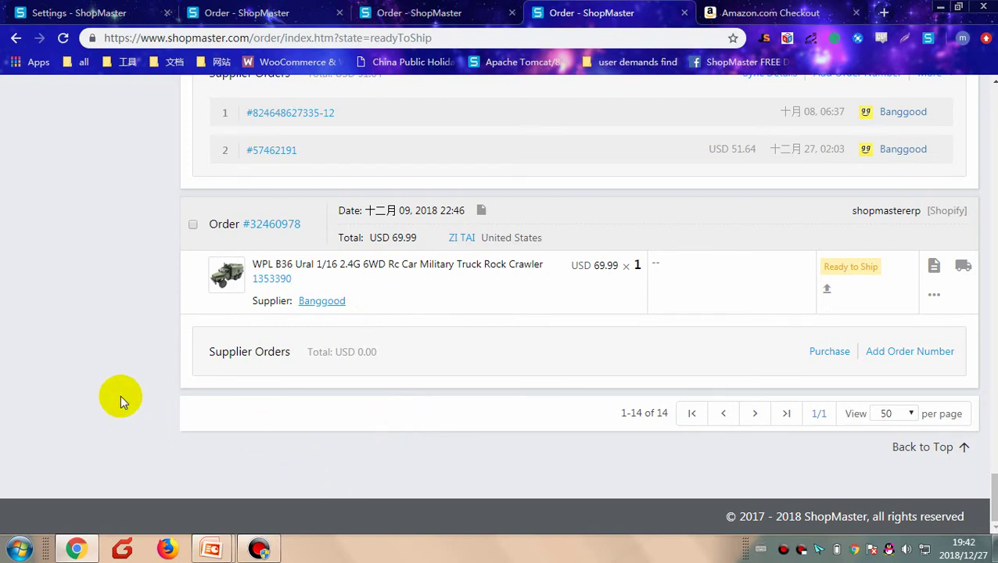
Step: Close the Amazon checkout and add the WPL B36 Ural truck to the Banggood cart
{"action": "left_click", "coordinate": [319, 304]}
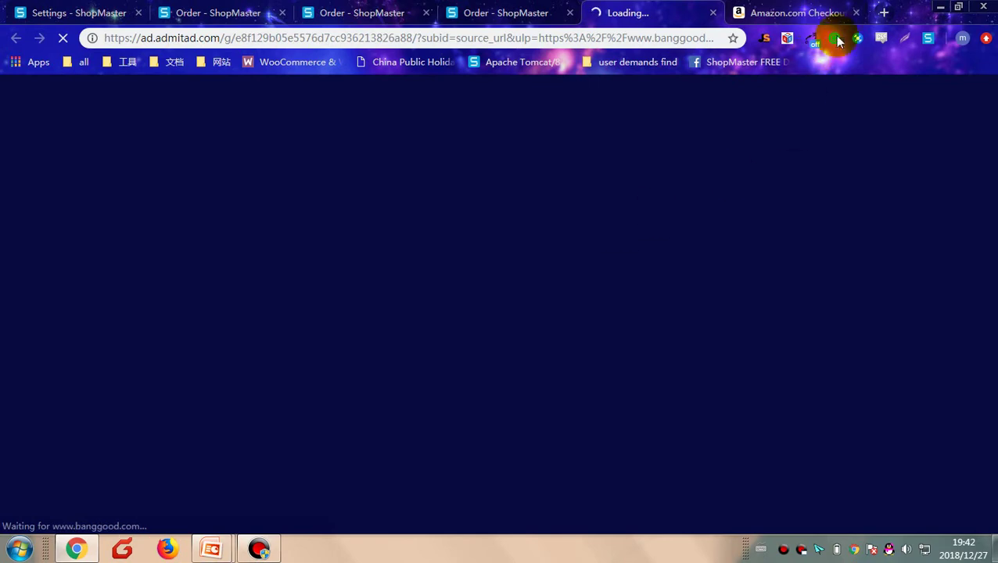
{"action": "left_click", "coordinate": [855, 13]}
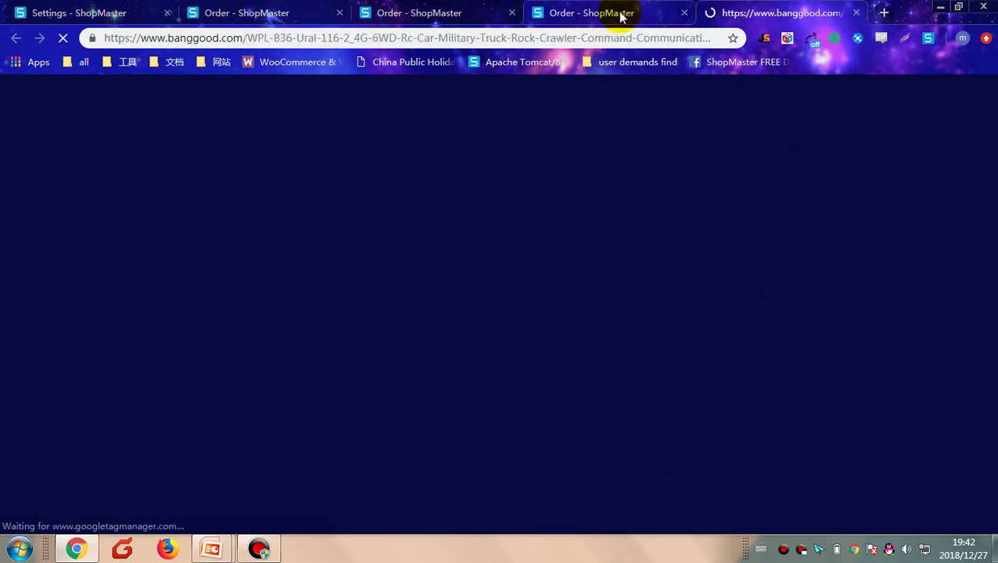
{"action": "scroll", "coordinate": [576, 293], "scroll_direction": "down", "scroll_amount": 1}
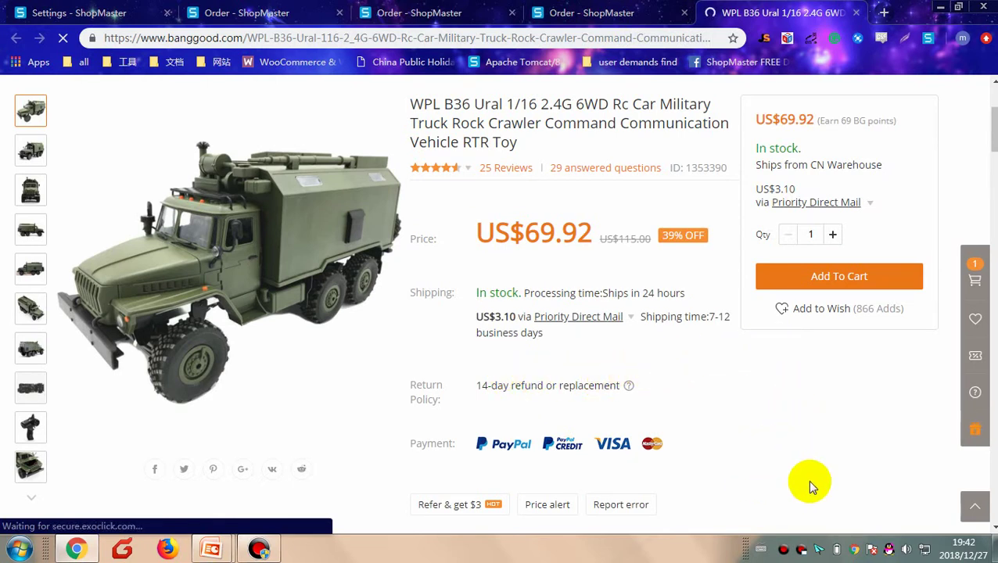
{"action": "scroll", "coordinate": [782, 447], "scroll_direction": "up", "scroll_amount": 2}
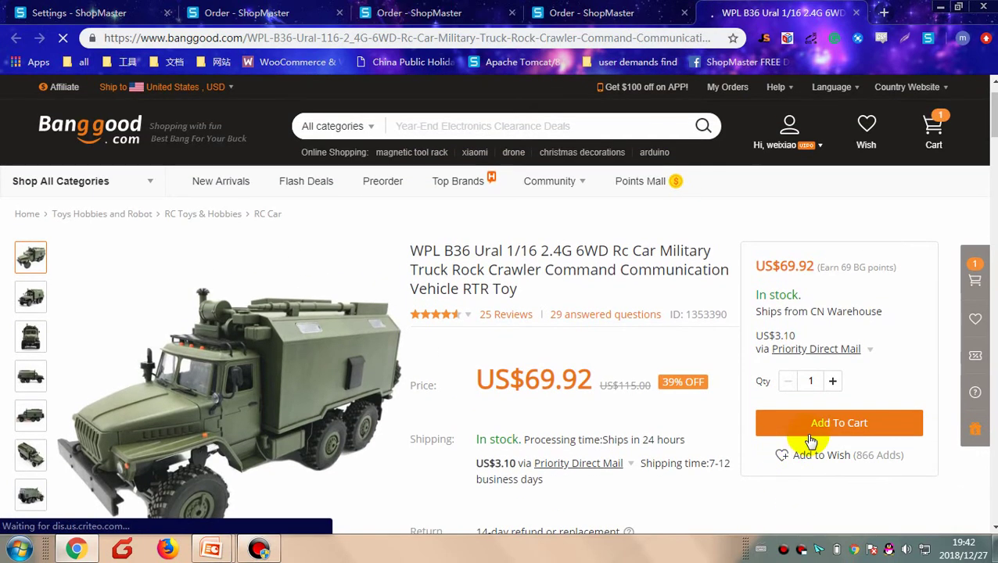
{"action": "left_click", "coordinate": [829, 428]}
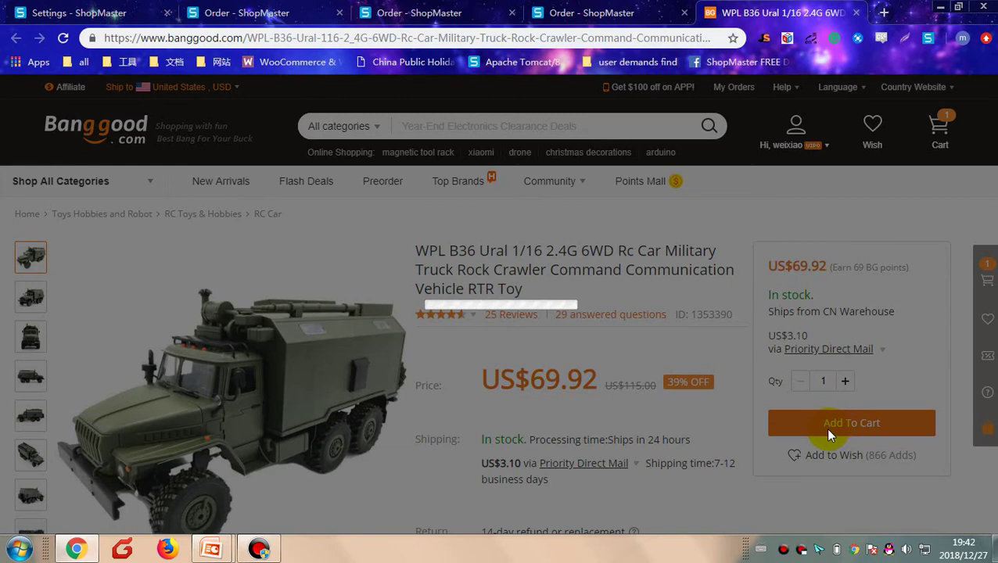
{"action": "scroll", "coordinate": [782, 328], "scroll_direction": "down", "scroll_amount": 4}
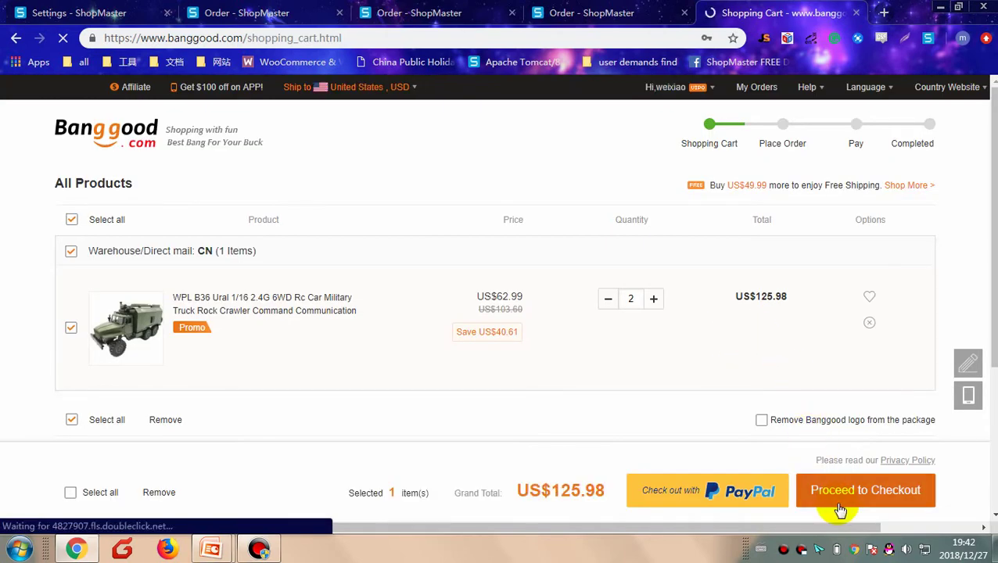
Step: Proceed to Banggood checkout, start adding a shipping address, then return to the ShopMaster order list
{"action": "left_click", "coordinate": [842, 508]}
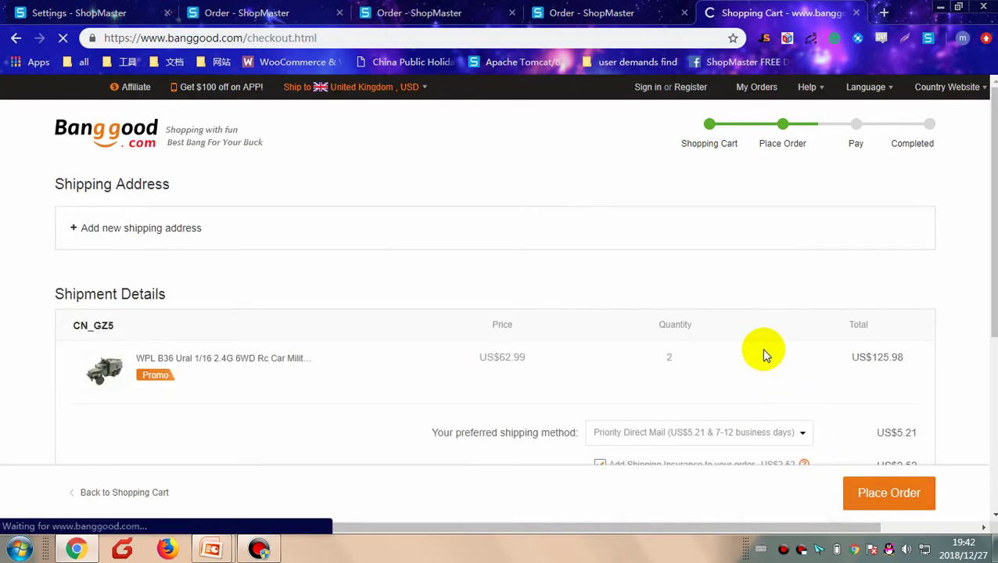
{"action": "scroll", "coordinate": [756, 354], "scroll_direction": "down", "scroll_amount": 4}
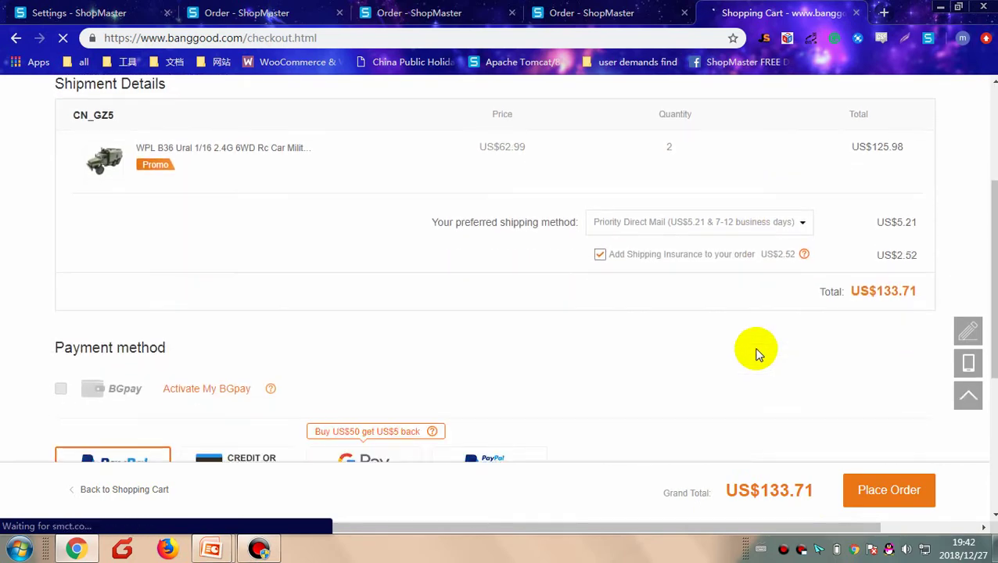
{"action": "left_click", "coordinate": [885, 487]}
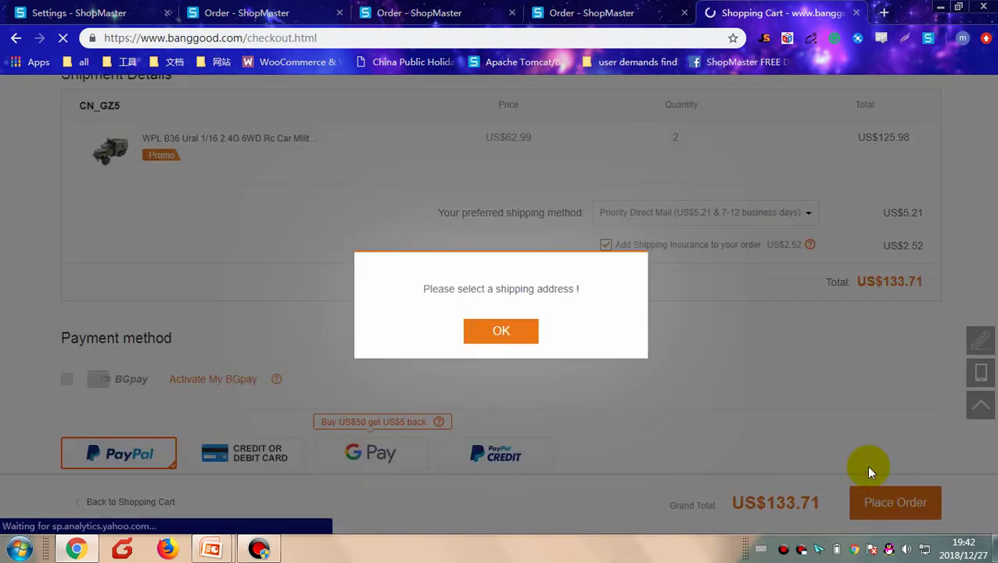
{"action": "left_click", "coordinate": [516, 332]}
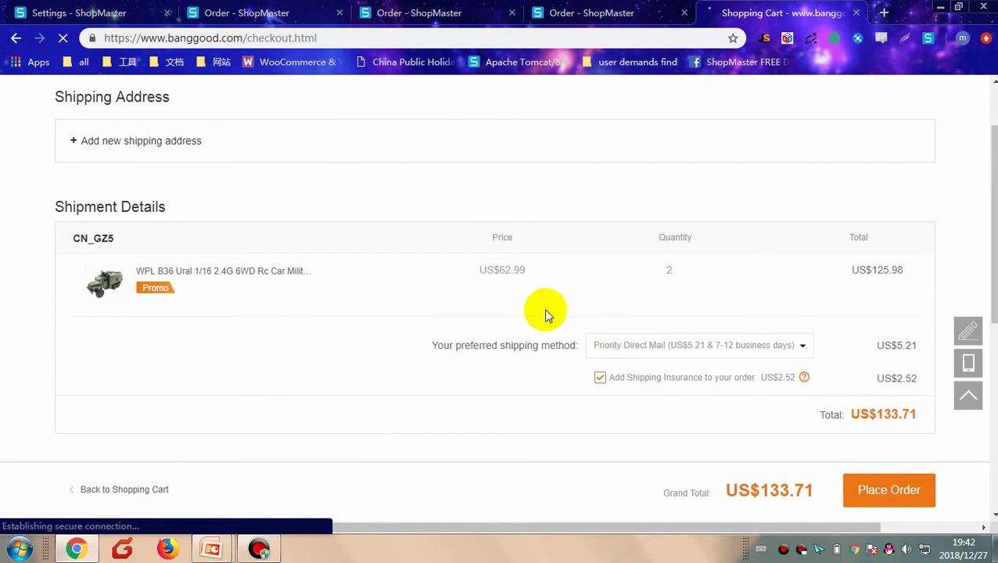
{"action": "left_click", "coordinate": [138, 145]}
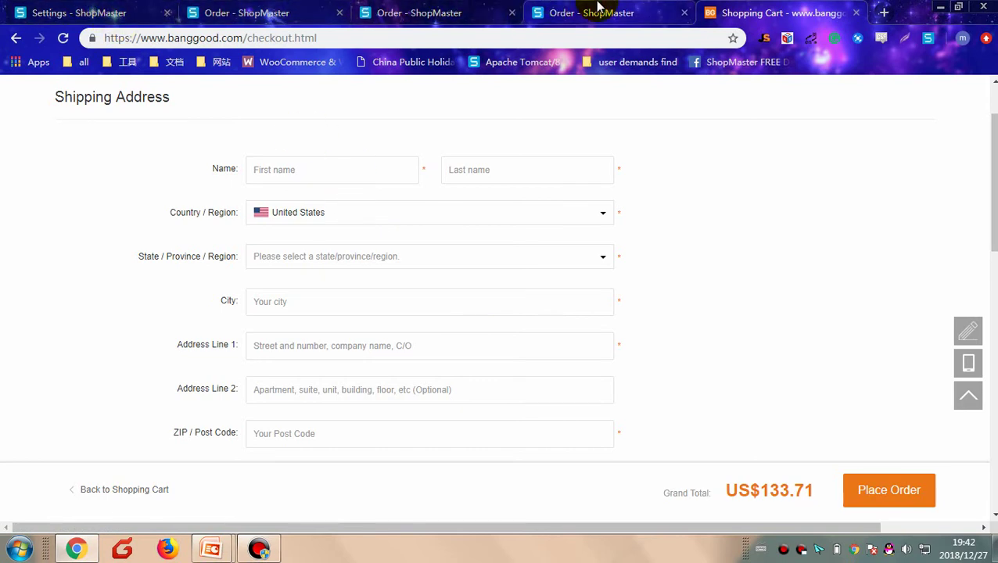
{"action": "left_click", "coordinate": [597, 10]}
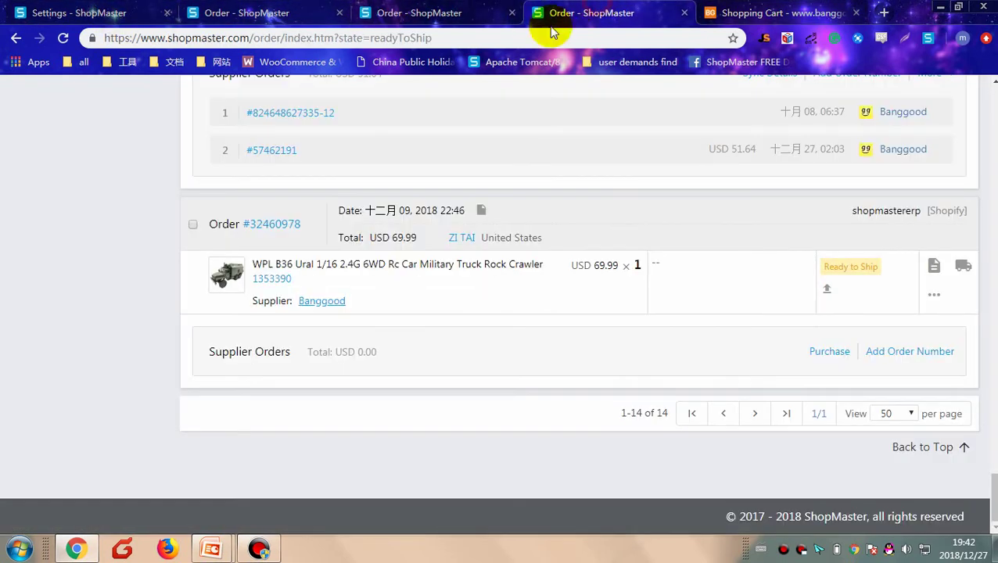
Step: Copy the truck order customer's name from ShopMaster into Banggood's first-name field
{"action": "left_click", "coordinate": [467, 238]}
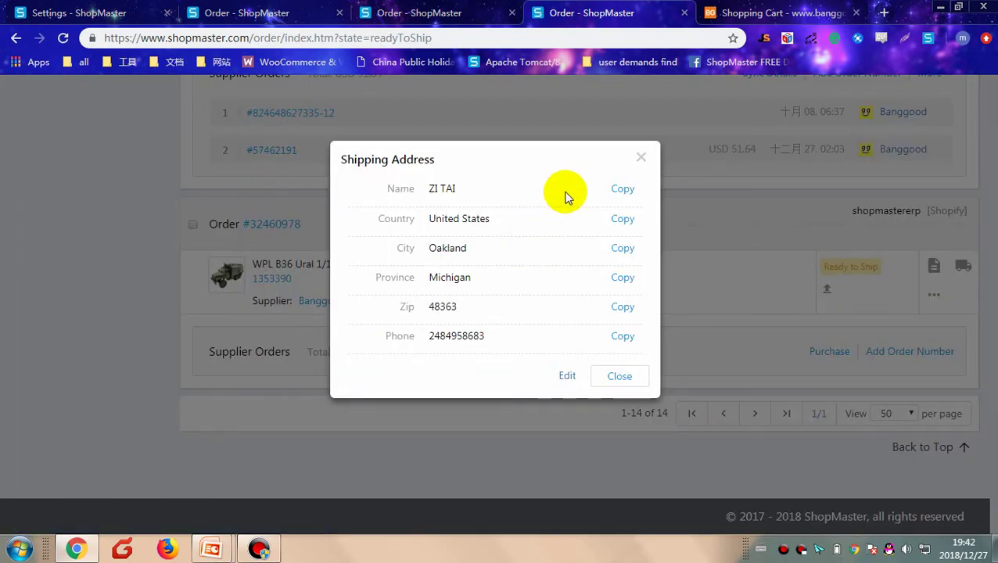
{"action": "left_click", "coordinate": [622, 190]}
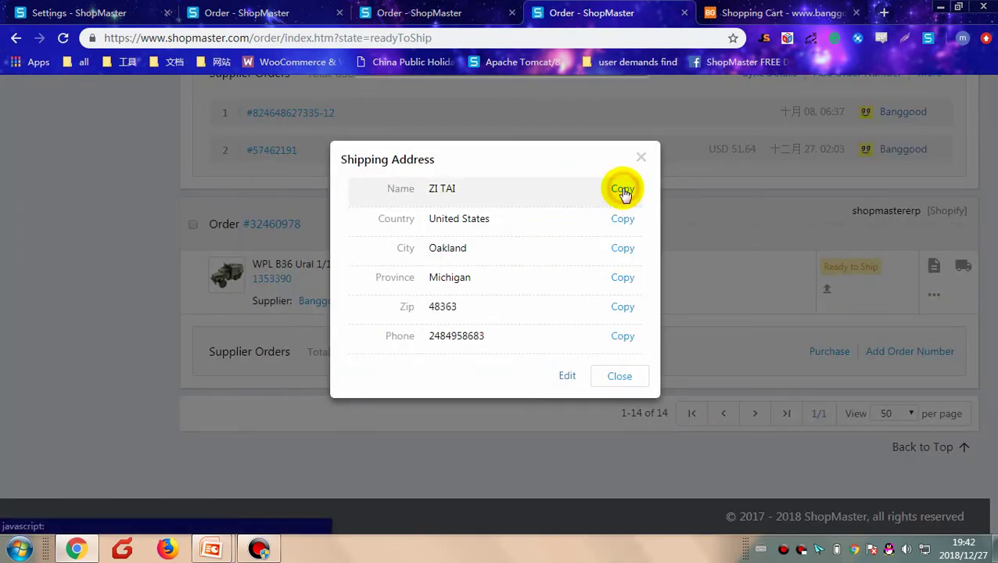
{"action": "left_click", "coordinate": [778, 12]}
{"action": "left_click", "coordinate": [360, 172]}
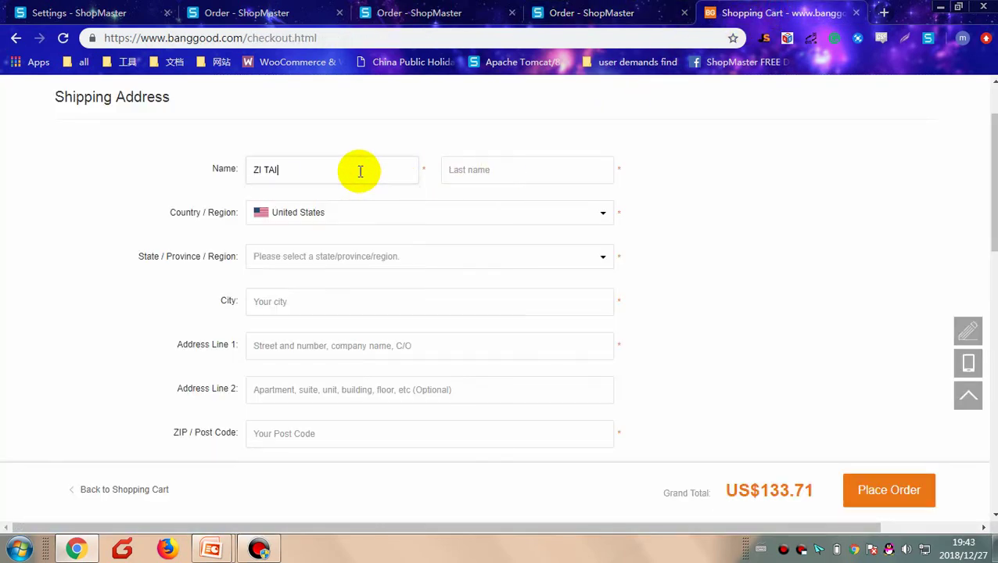
Step: Paste the customer's name as Banggood's first name, leave the rest empty, and return to the ShopMaster orders list
{"action": "scroll", "coordinate": [443, 293], "scroll_direction": "down", "scroll_amount": 1}
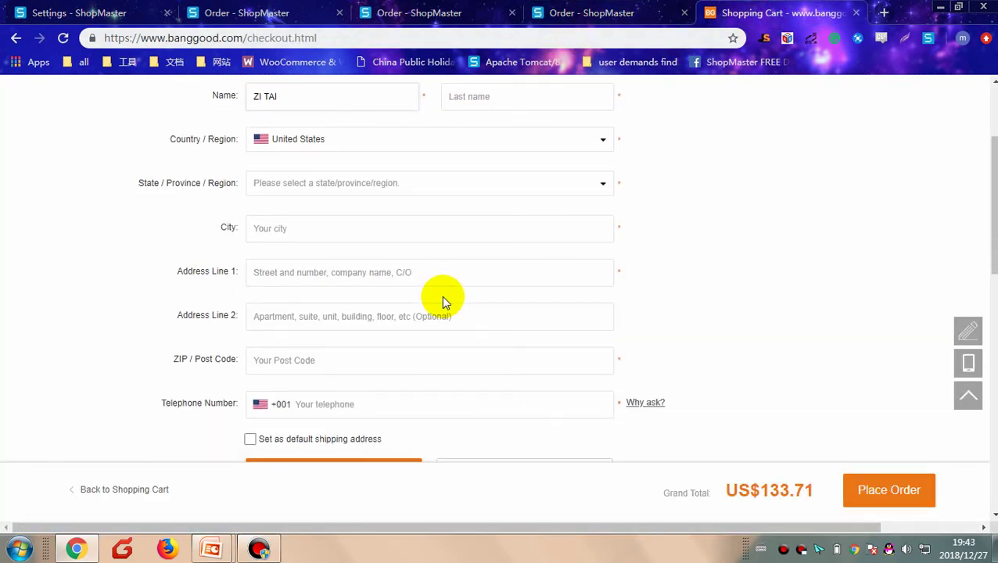
{"action": "scroll", "coordinate": [646, 307], "scroll_direction": "down", "scroll_amount": 2}
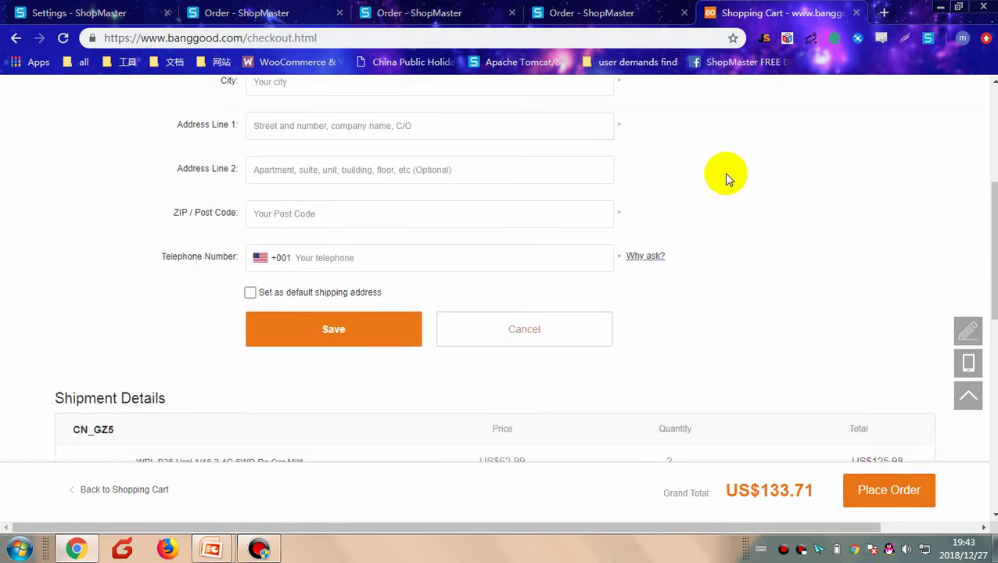
{"action": "scroll", "coordinate": [726, 186], "scroll_direction": "up", "scroll_amount": 4}
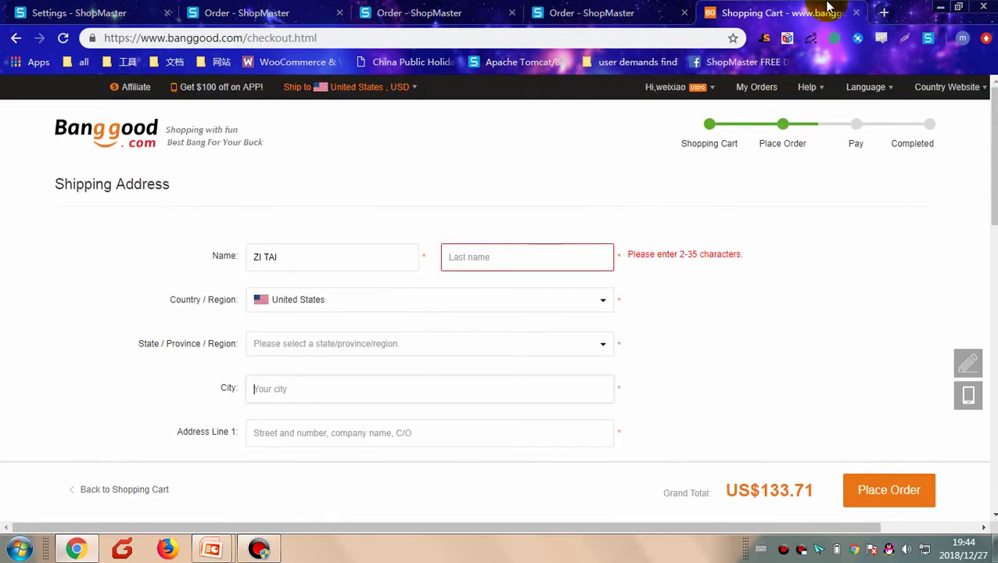
{"action": "left_click", "coordinate": [254, 12]}
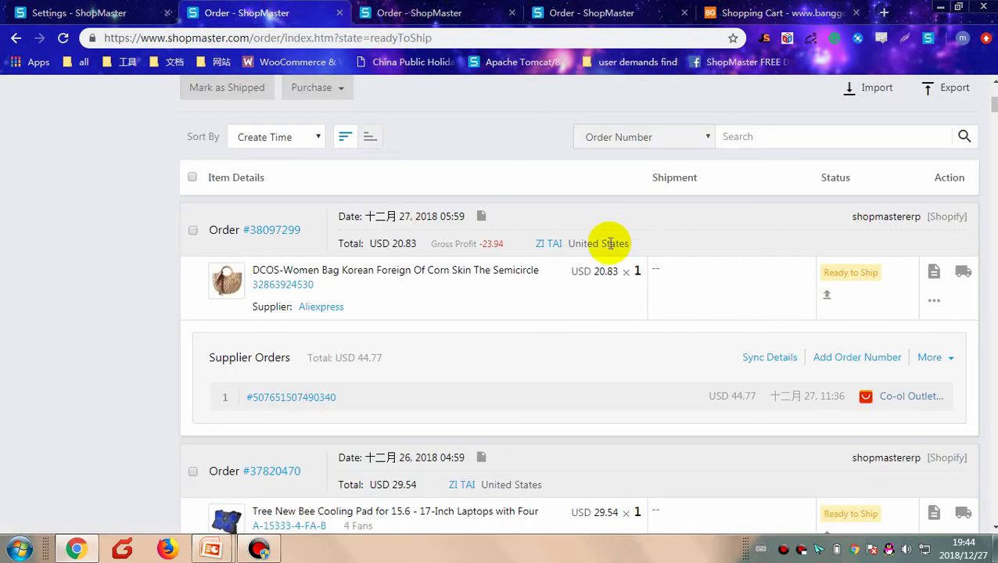
Step: Cancel Add Order Number on the Tree New Bee cooling pad order and tick it, giving 1 order selected
{"action": "scroll", "coordinate": [618, 234], "scroll_direction": "up", "scroll_amount": 2}
{"action": "scroll", "coordinate": [632, 212], "scroll_direction": "up", "scroll_amount": 2}
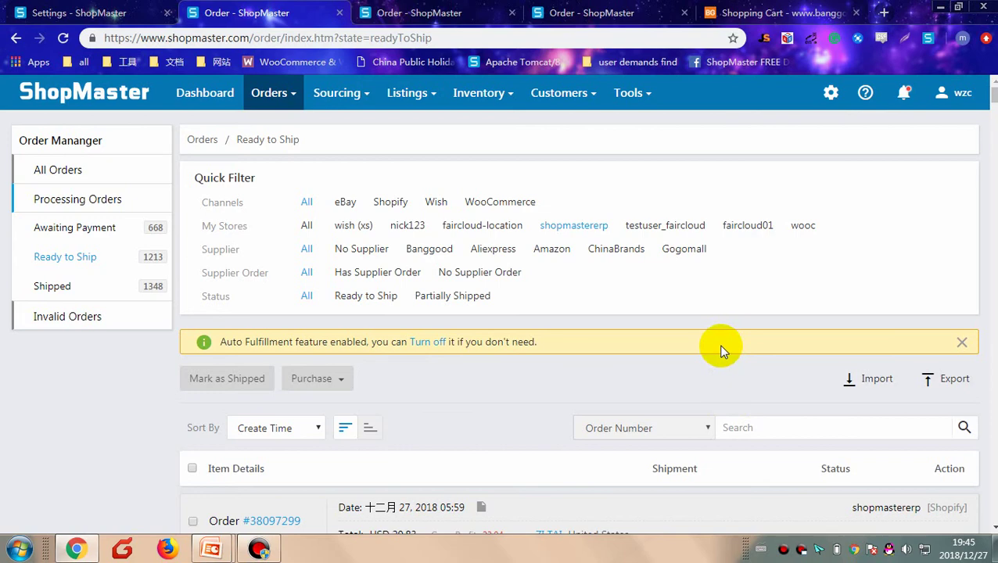
{"action": "scroll", "coordinate": [719, 349], "scroll_direction": "down", "scroll_amount": 2}
{"action": "scroll", "coordinate": [704, 350], "scroll_direction": "down", "scroll_amount": 2}
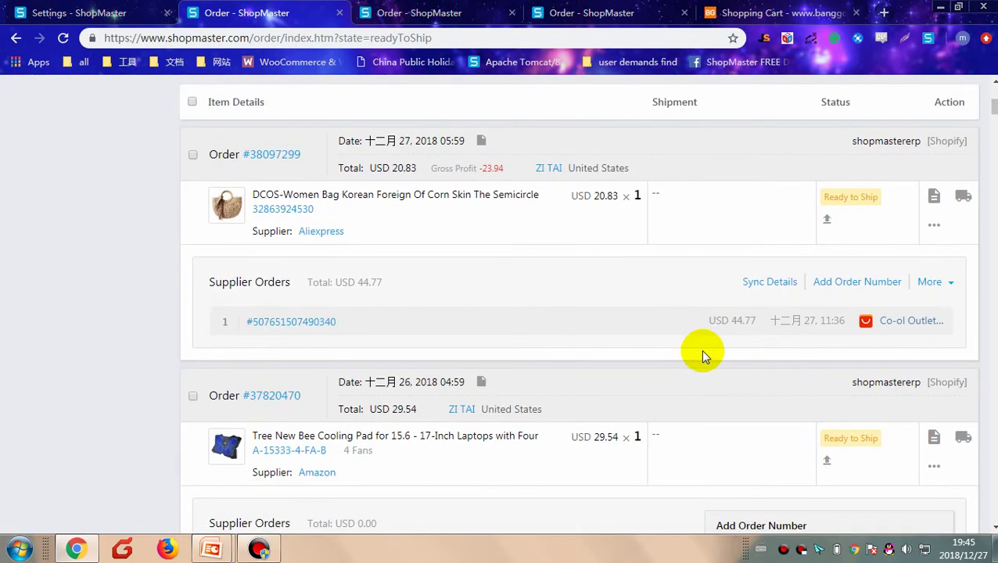
{"action": "scroll", "coordinate": [702, 354], "scroll_direction": "down", "scroll_amount": 2}
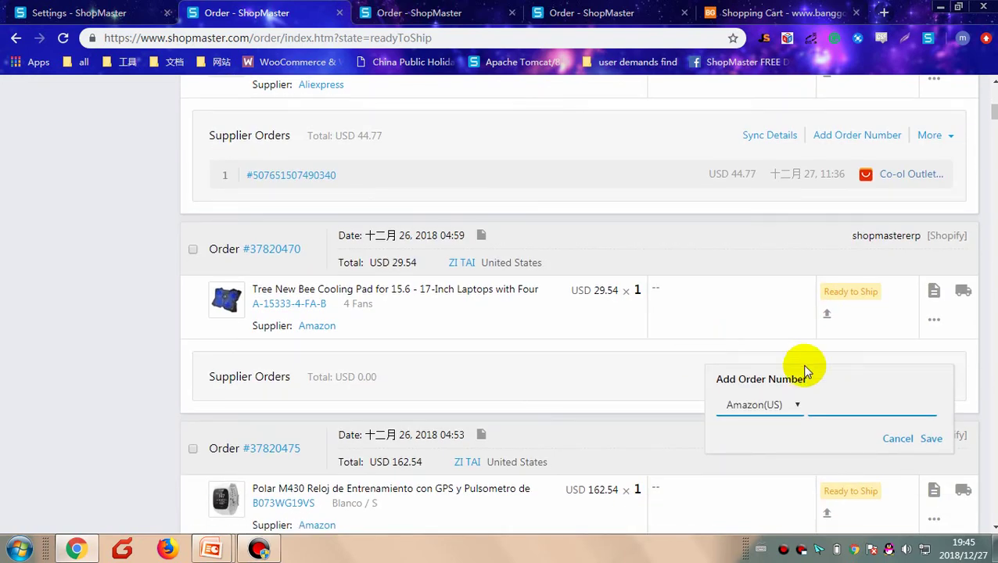
{"action": "left_click", "coordinate": [968, 408]}
{"action": "left_click", "coordinate": [916, 383]}
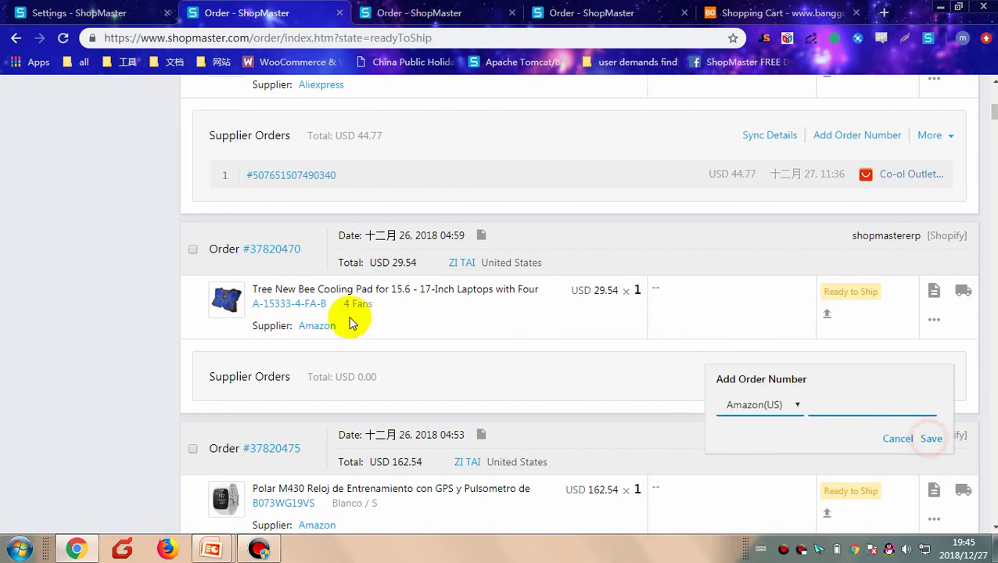
{"action": "left_click", "coordinate": [193, 252]}
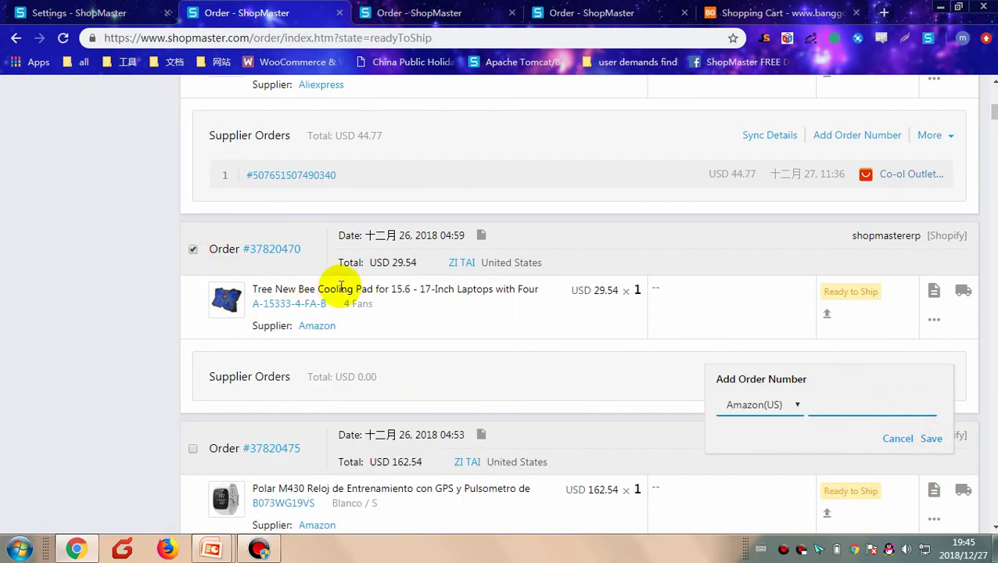
{"action": "scroll", "coordinate": [411, 295], "scroll_direction": "up", "scroll_amount": 5}
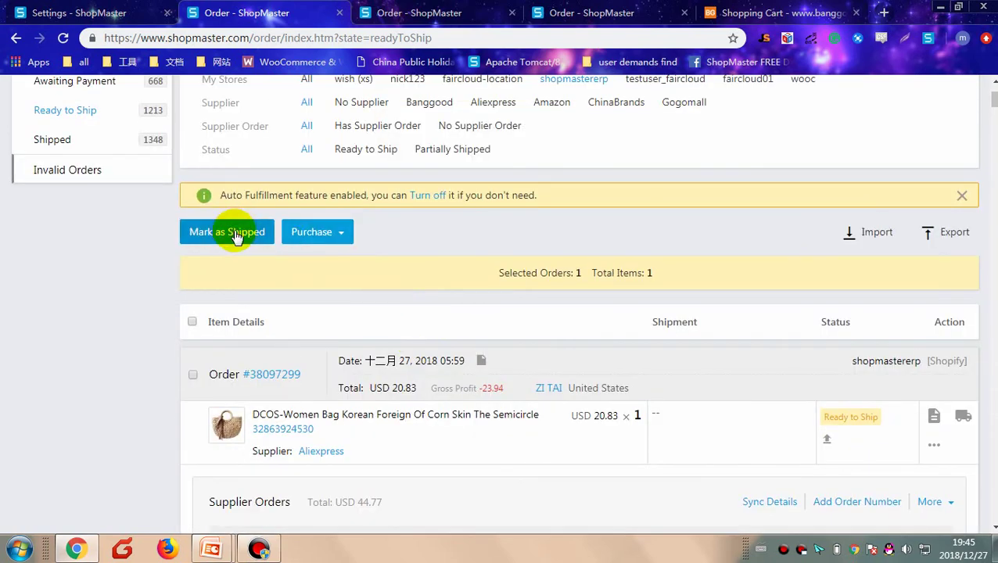
{"action": "left_click", "coordinate": [251, 231]}
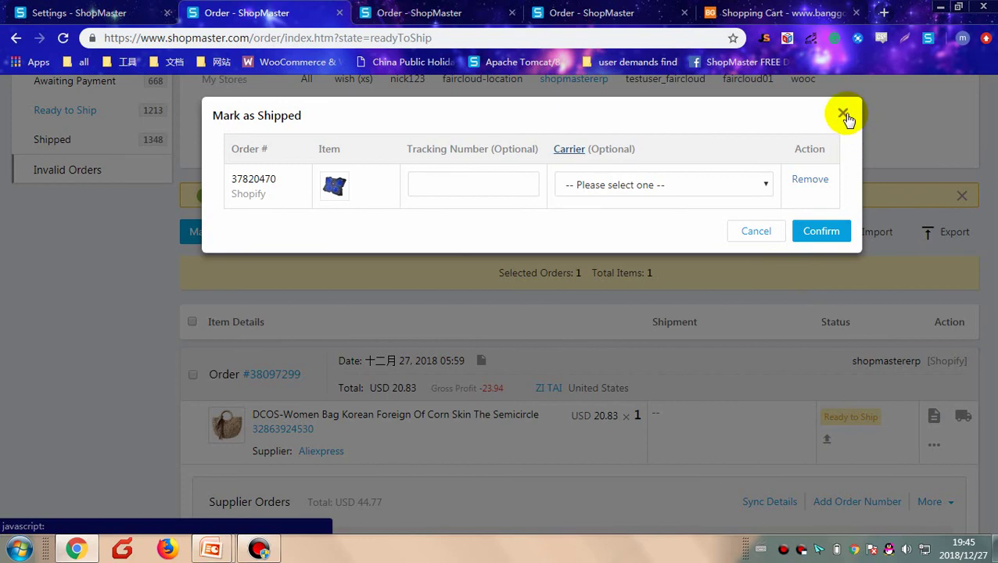
{"action": "key", "text": "Tab"}
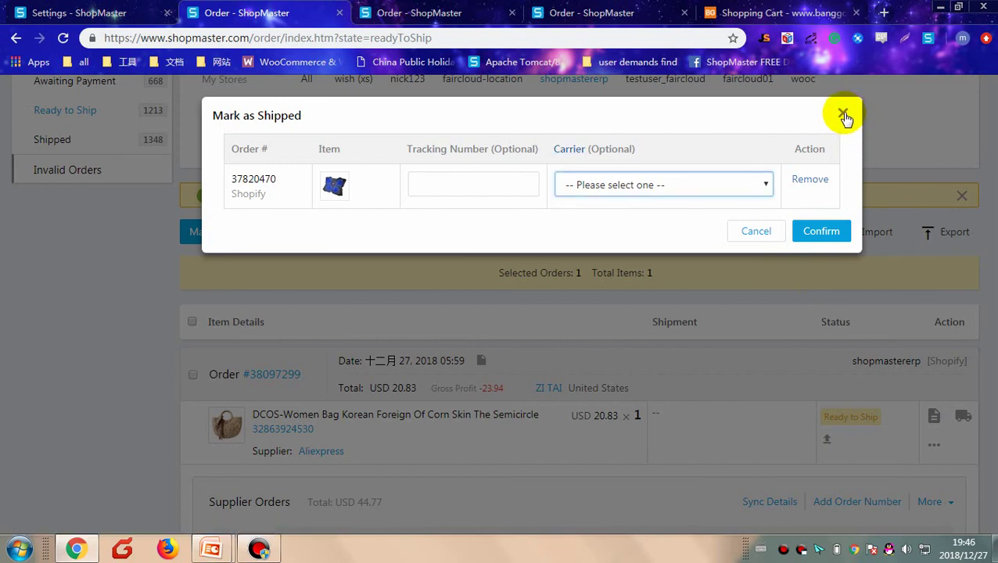
{"action": "left_click", "coordinate": [843, 115]}
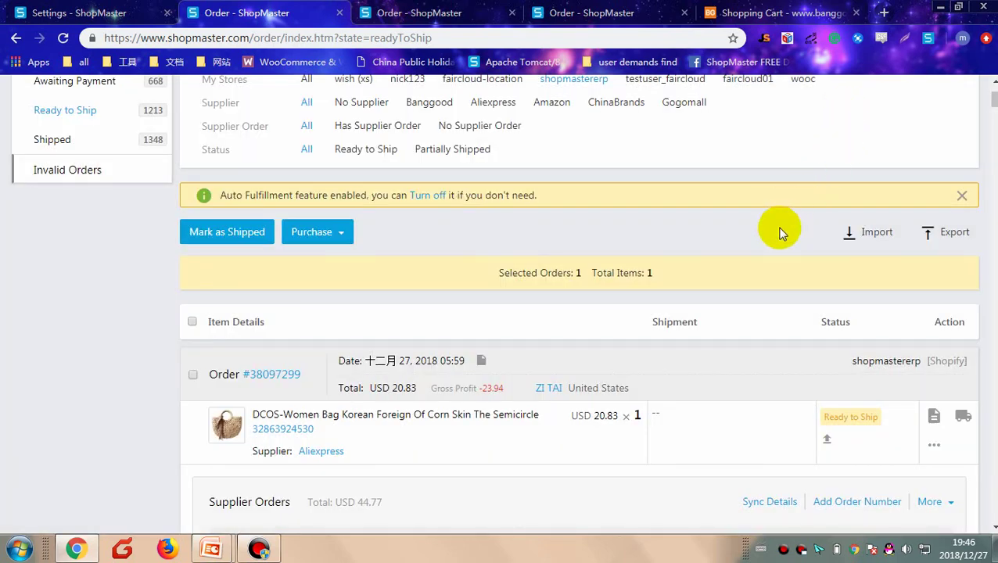
Step: Open Dropship Settings from the gear menu and view the Auto Order Settings
{"action": "scroll", "coordinate": [764, 267], "scroll_direction": "up", "scroll_amount": 2}
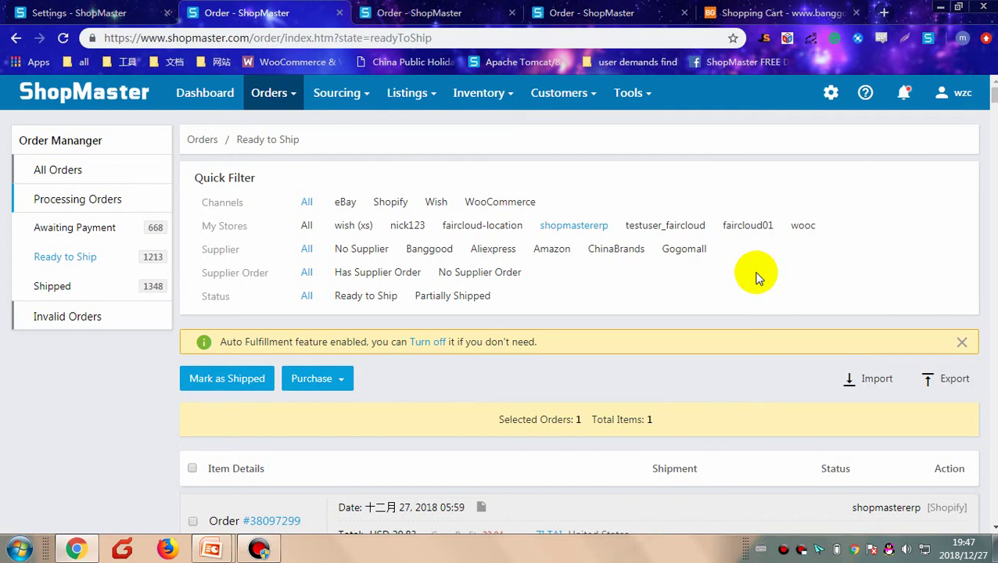
{"action": "left_click", "coordinate": [831, 92]}
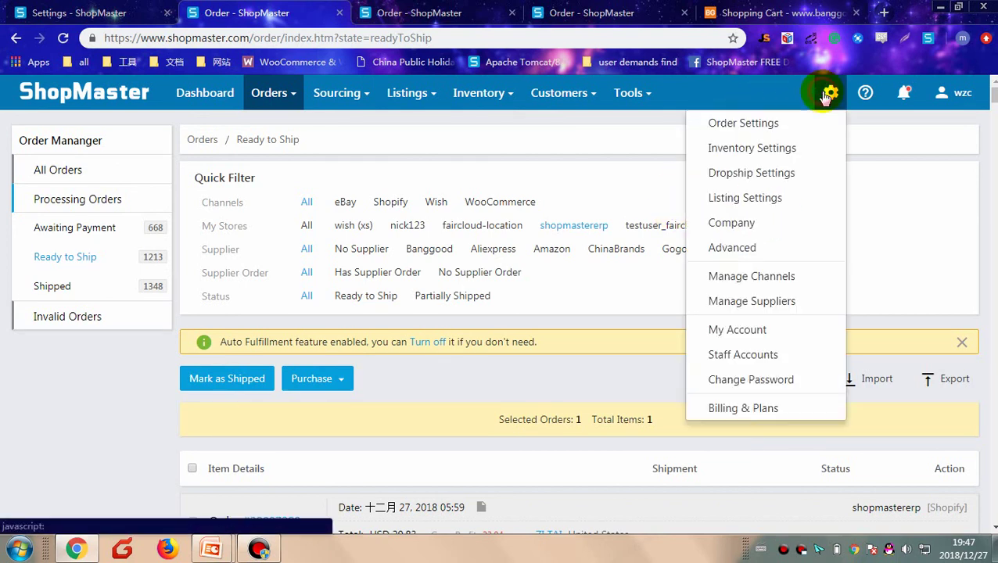
{"action": "left_click", "coordinate": [761, 172]}
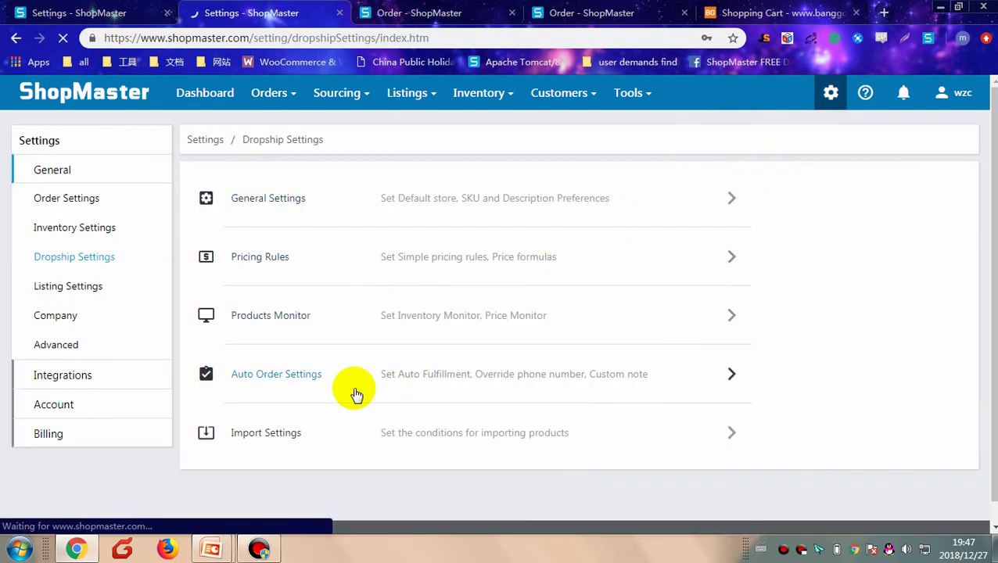
{"action": "left_click", "coordinate": [283, 382]}
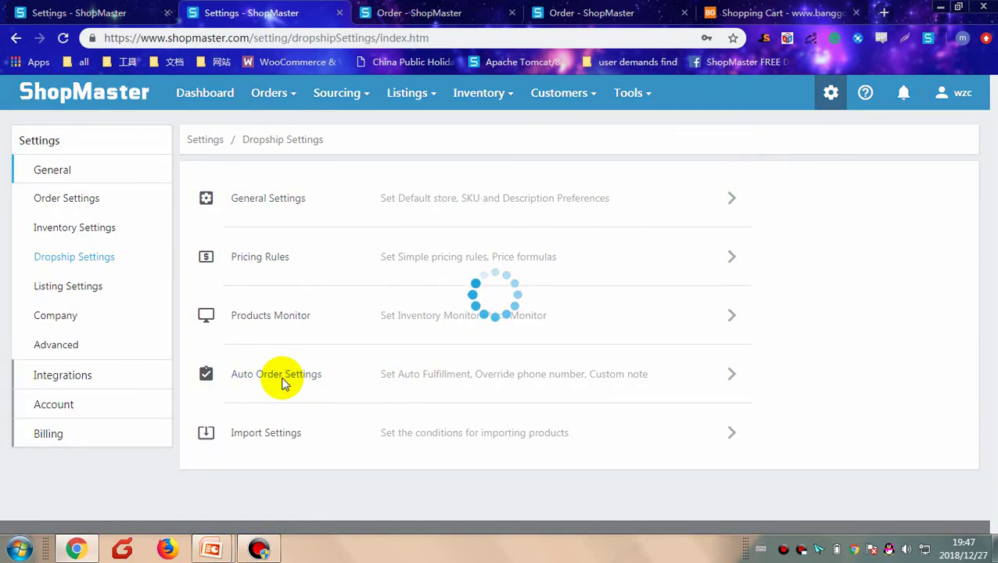